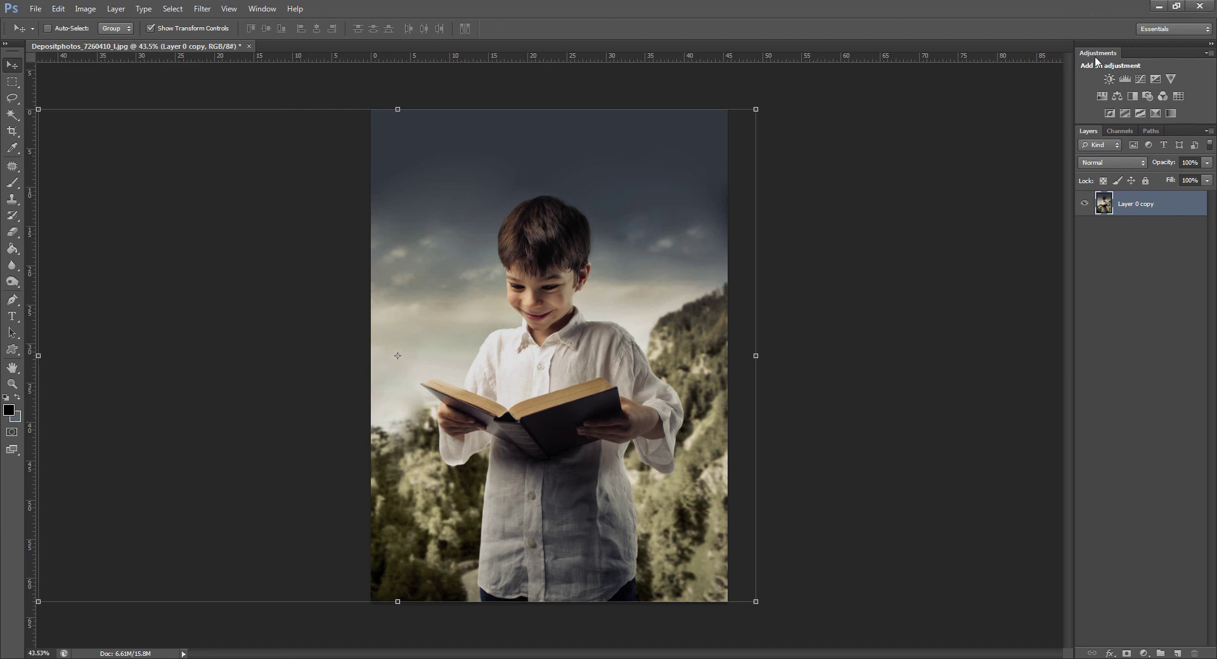
Step: Move the Photoshop window left and place the Christmas Magic effects folder on the right
left_click_drag(1123, 15, 866, 16)
left_click_drag(1075, 33, 1073, 42)
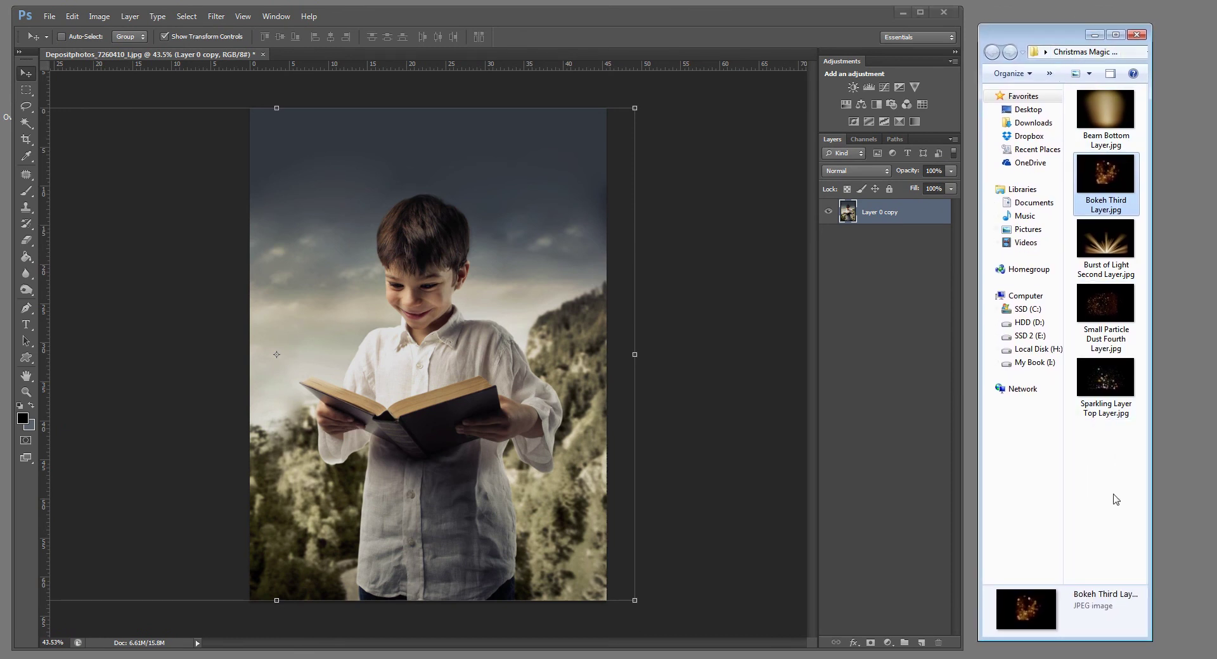
Step: Select the five light-effect JPGs in the folder and drop them onto the boy photo
left_click(1099, 574)
left_click_drag(1102, 530, 1104, 108)
left_click_drag(1090, 162, 547, 330)
left_click_drag(412, 314, 403, 311)
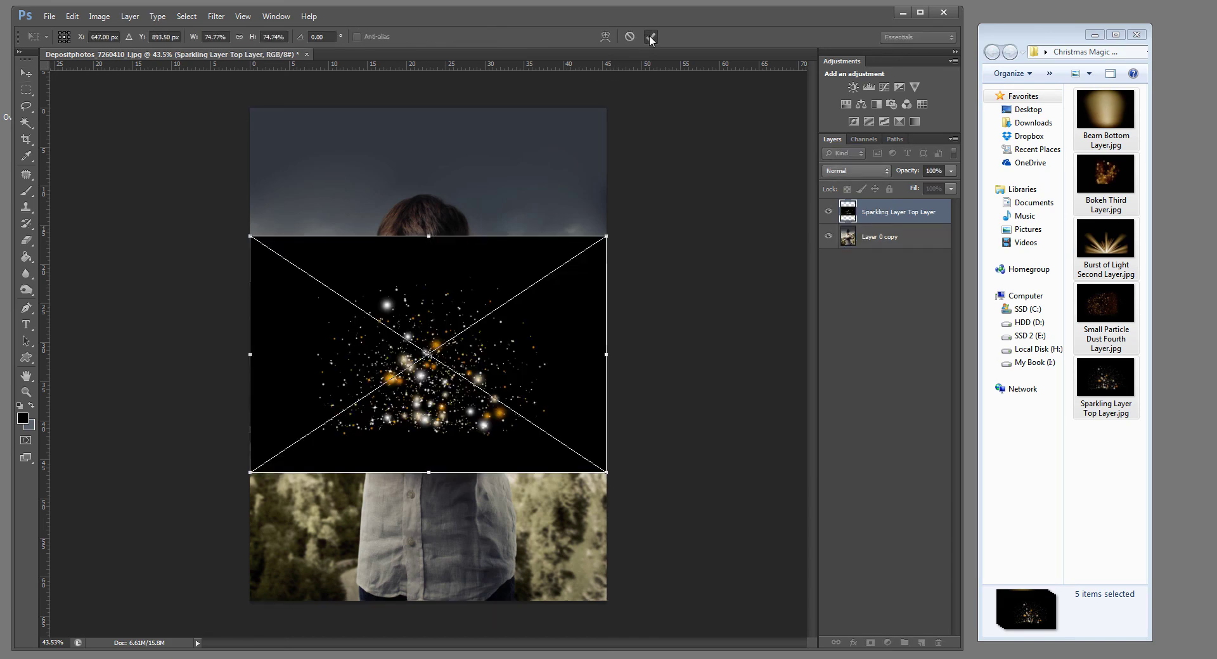
Step: Commit each placed layer: Sparkling, Beam, Bokeh, Burst of Light and particle dust
left_click(650, 36)
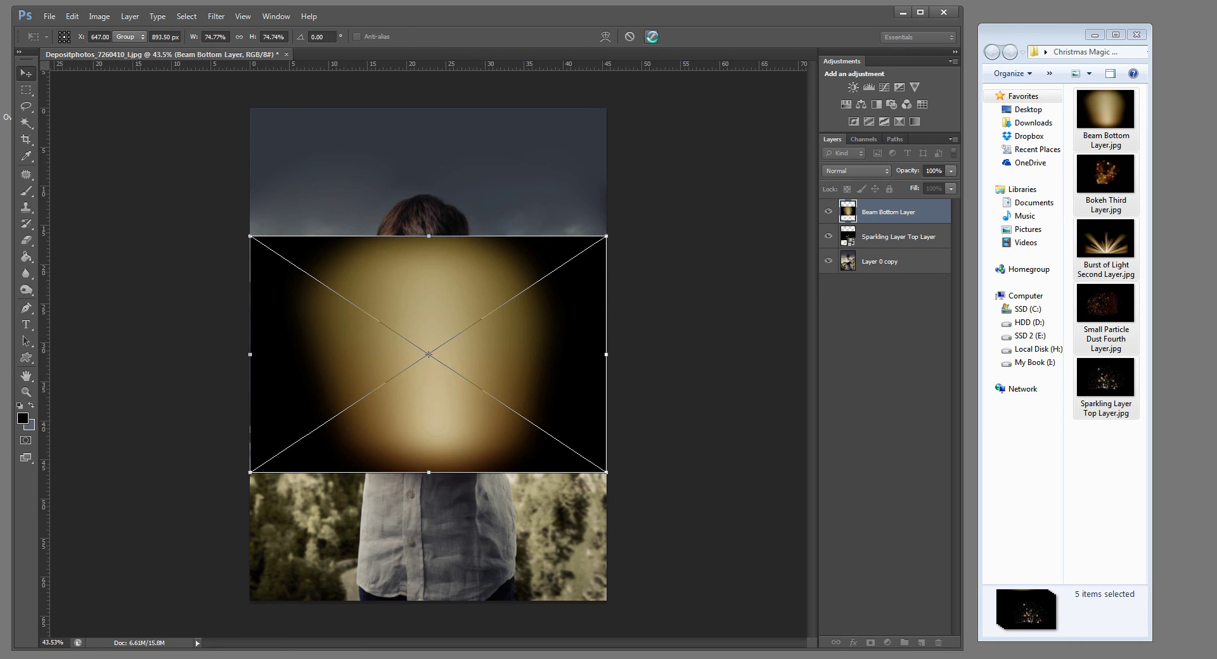
left_click(651, 37)
left_click(651, 37)
left_click(652, 36)
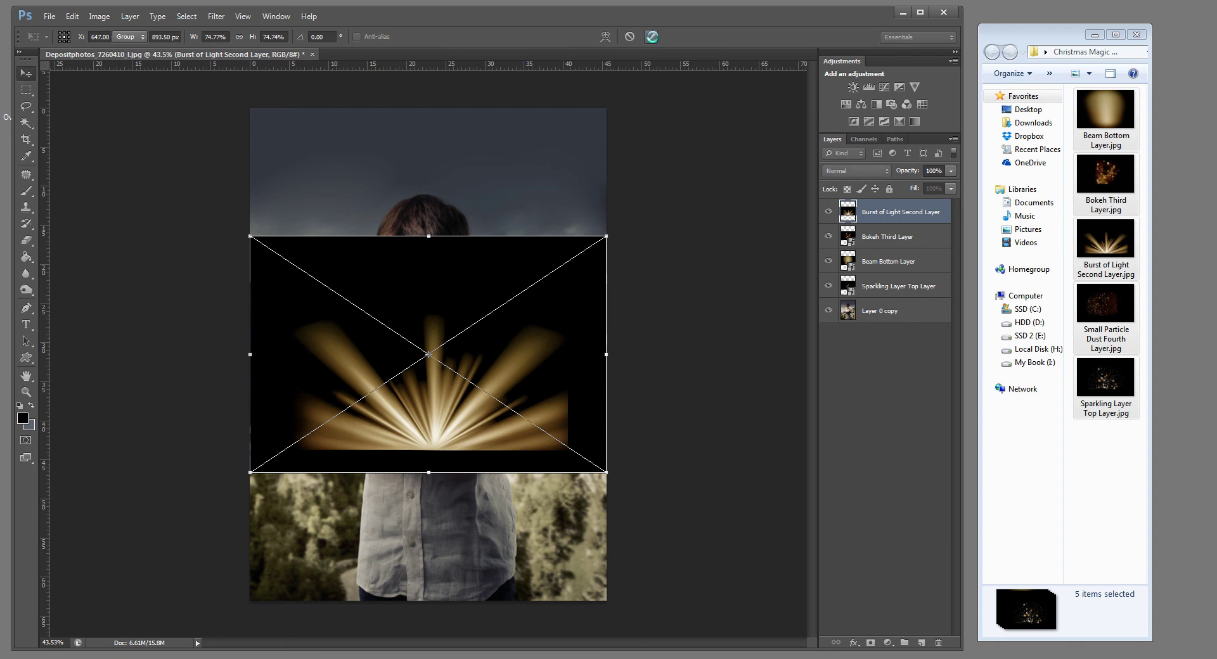
left_click(651, 37)
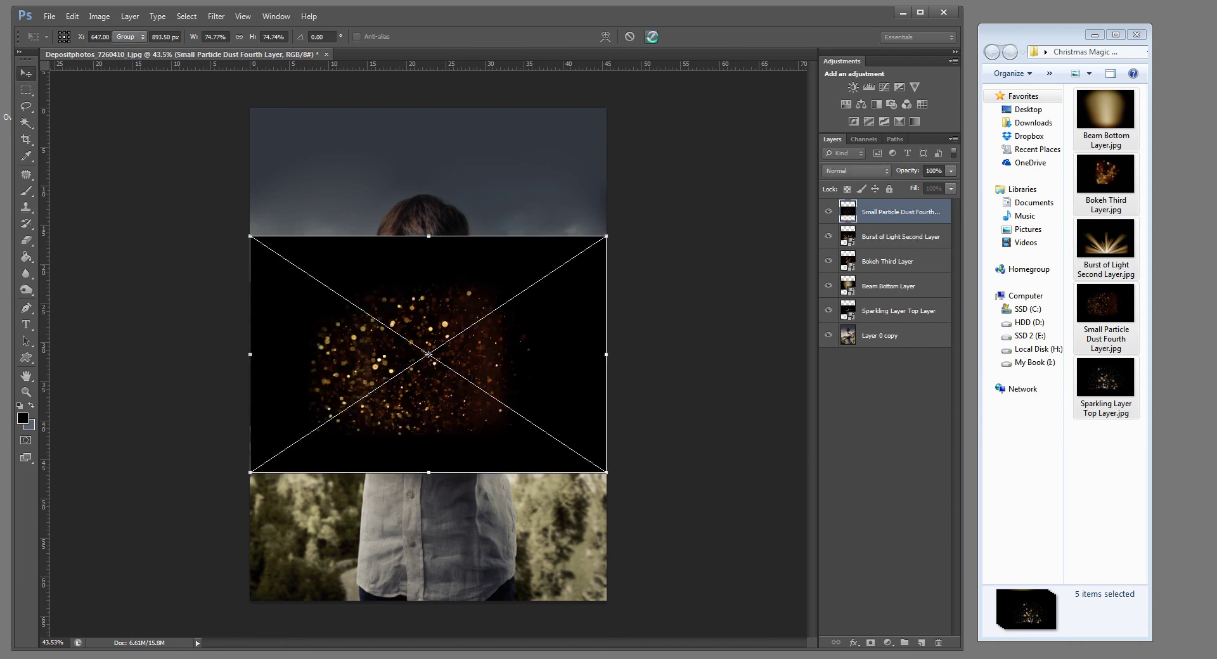
left_click(652, 37)
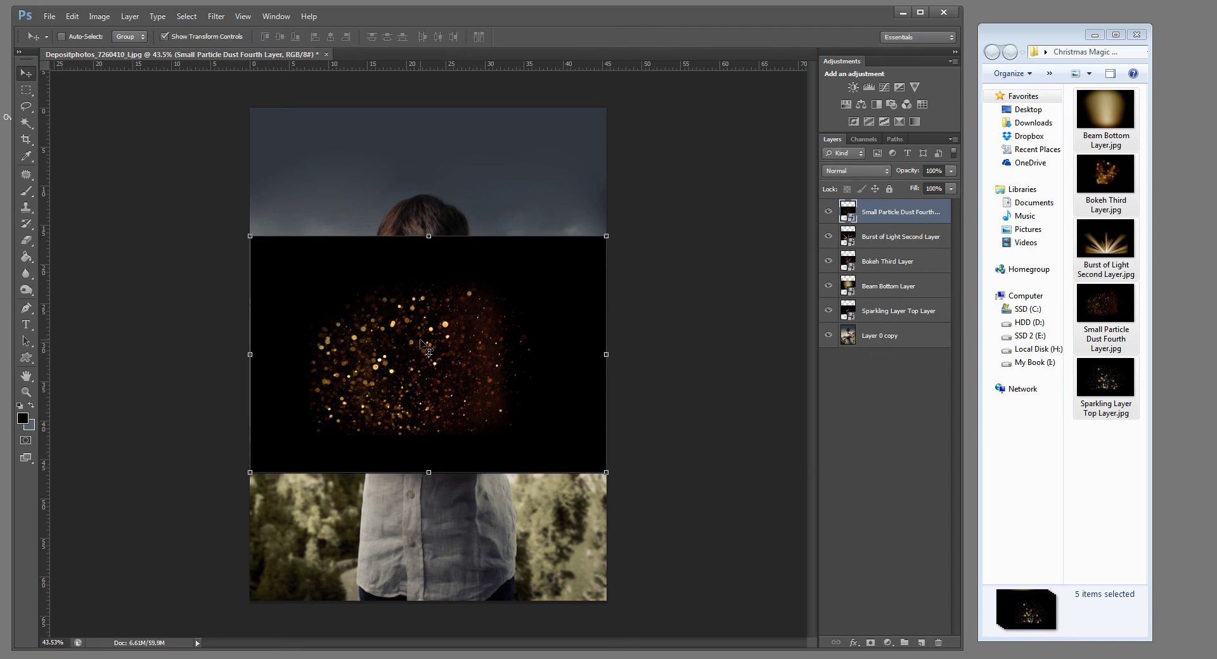
Step: Select all five light layers, rasterize them, and set their blend mode to Screen
left_click(875, 314, "shift")
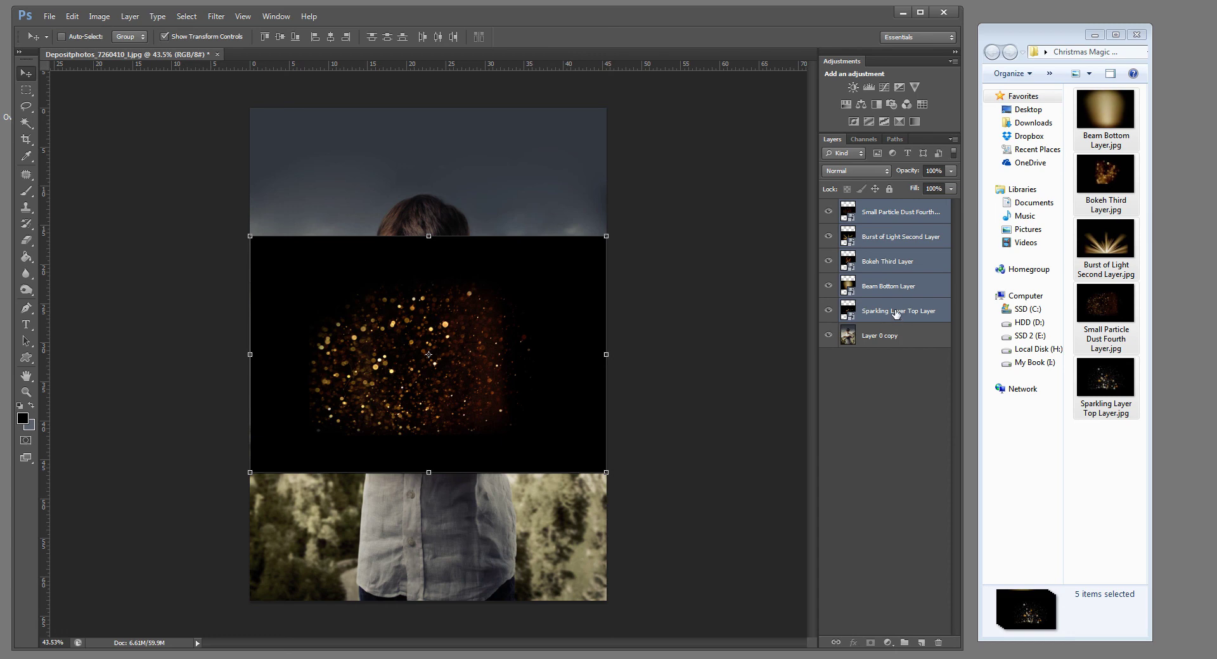
right_click(896, 313)
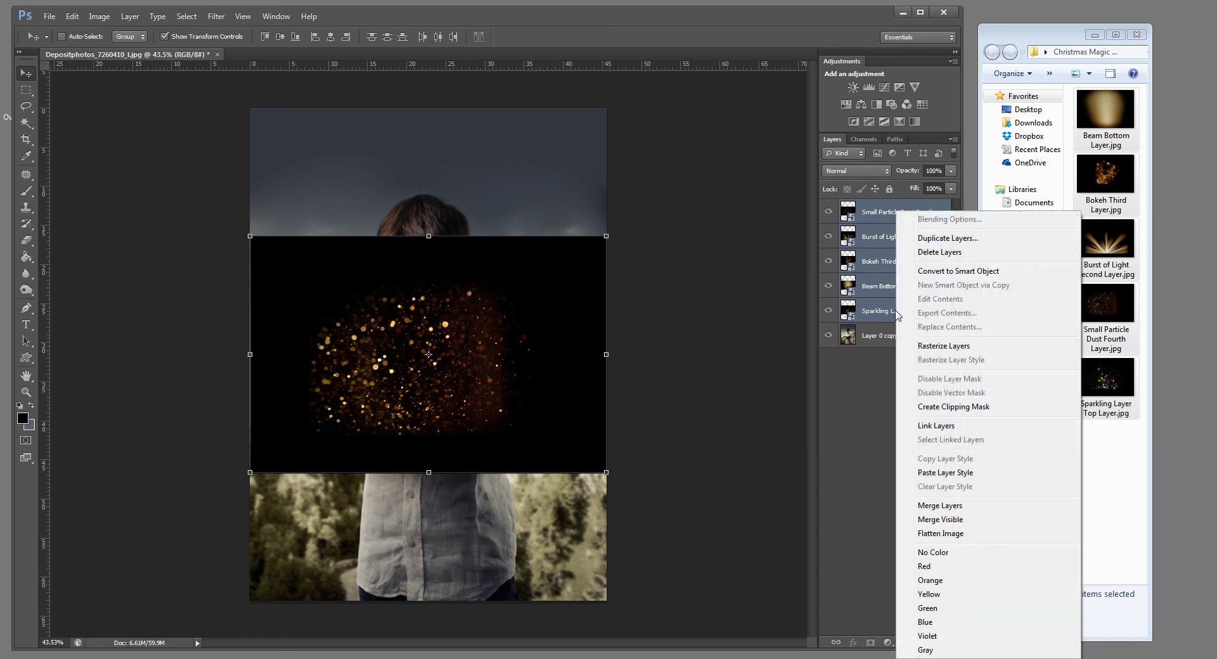
left_click(932, 346)
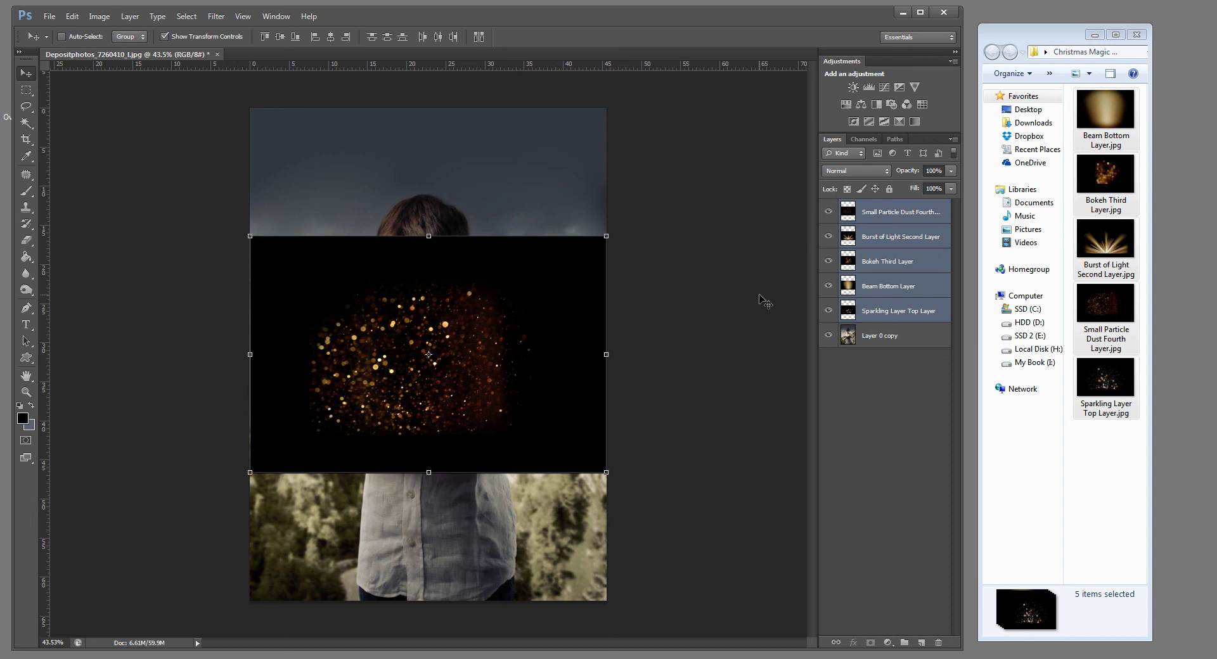
left_click(870, 177)
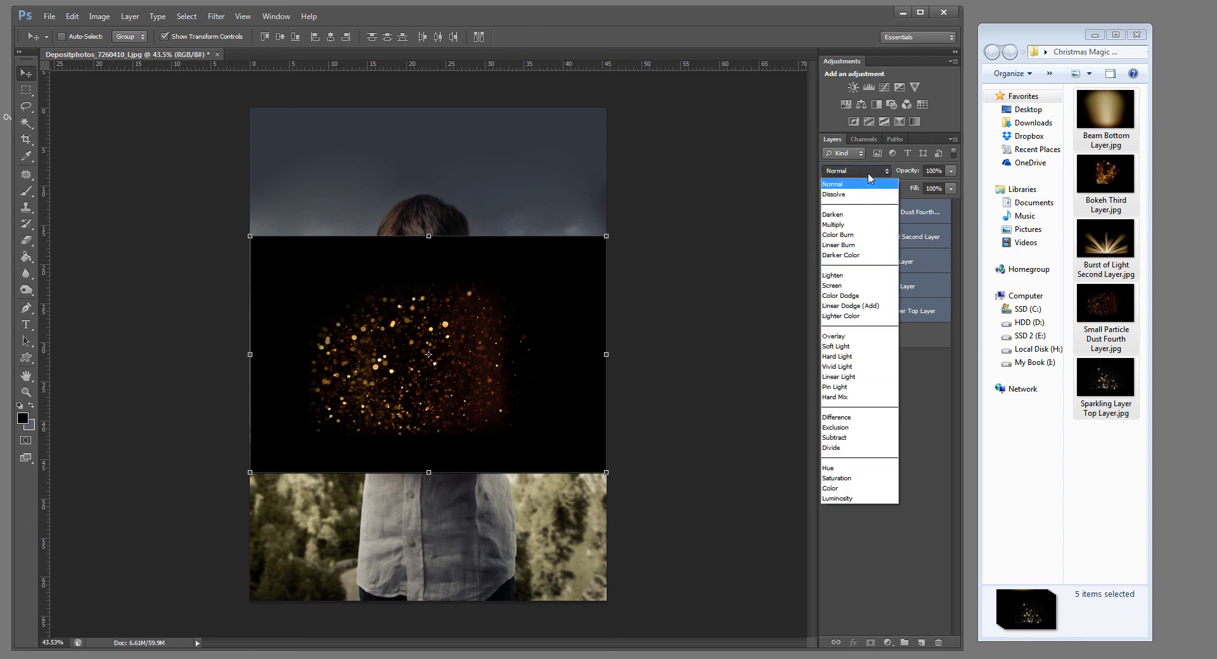
left_click(853, 291)
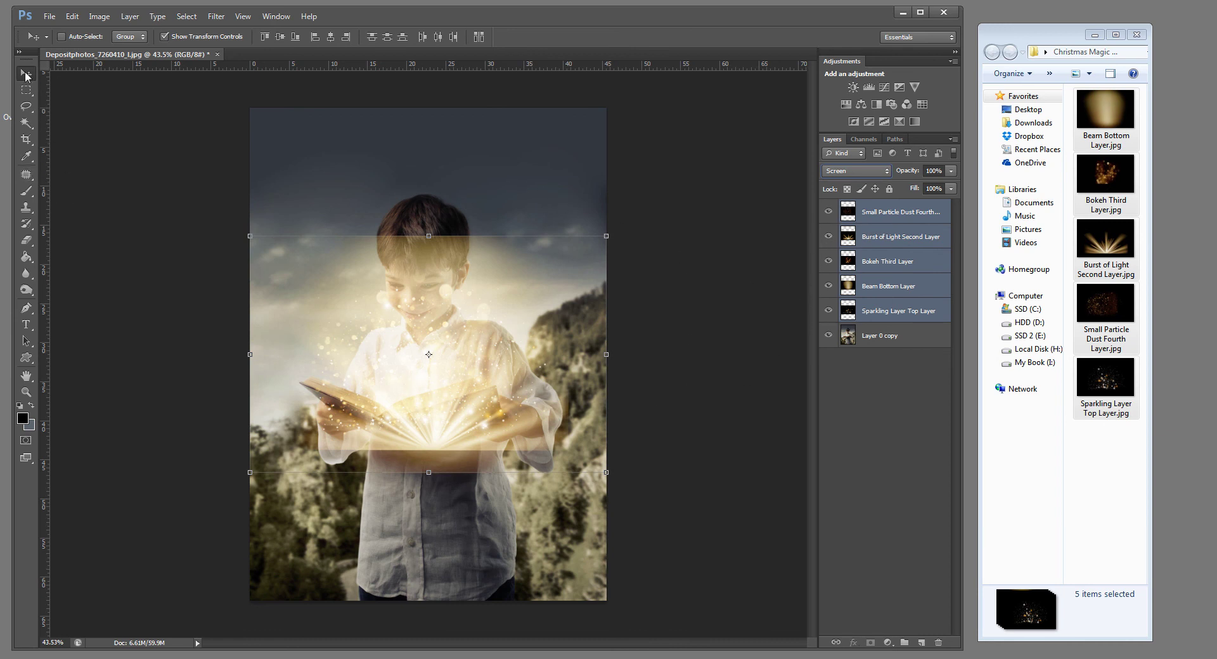
Step: Move the light layers up over the book, scale them slightly, and hide all except the sparkles
left_click_drag(454, 348, 393, 320)
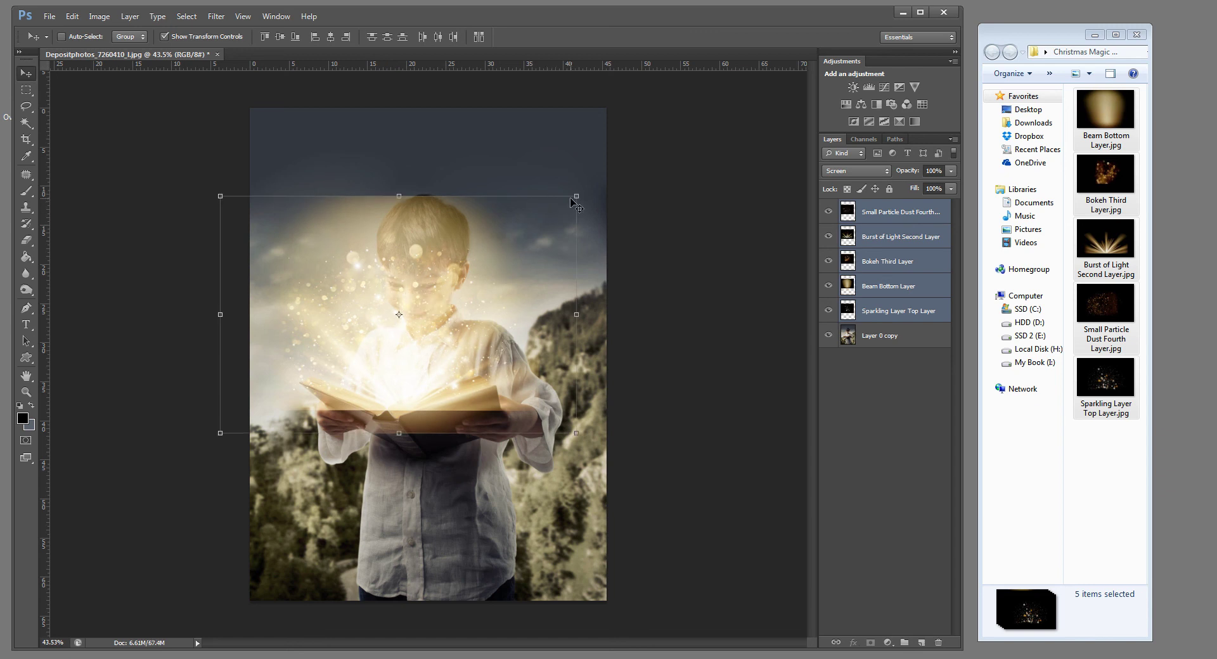
left_click_drag(573, 198, 583, 183)
left_click_drag(522, 254, 523, 258)
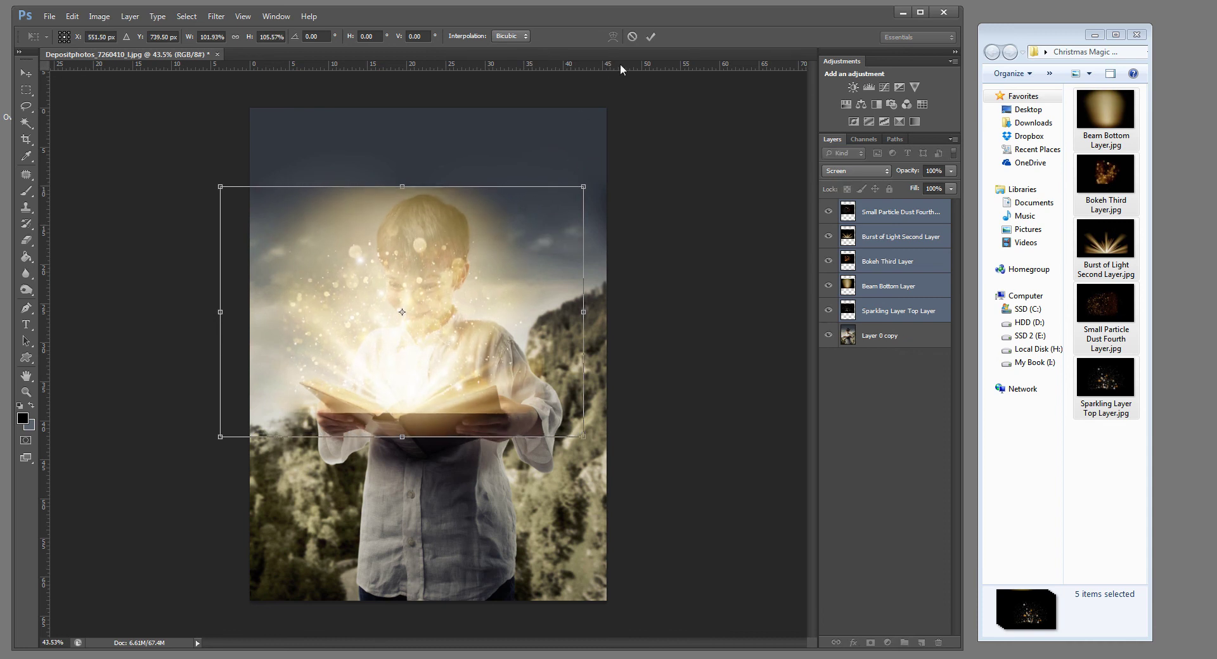
left_click(650, 36)
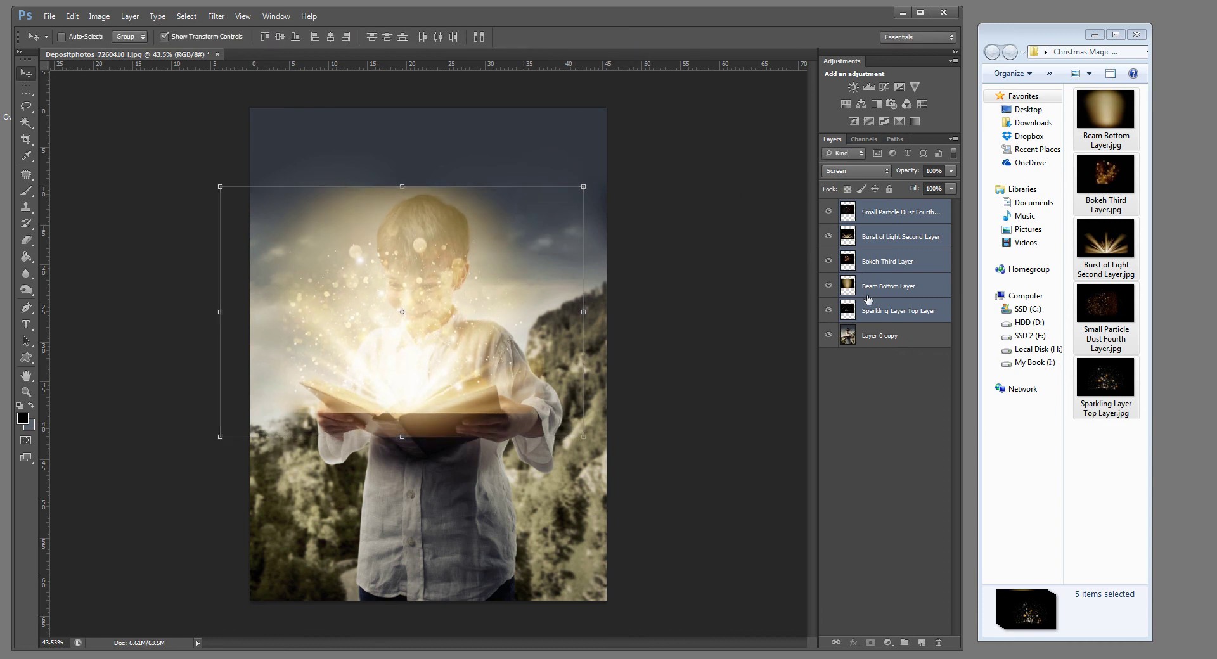
left_click_drag(829, 212, 832, 297)
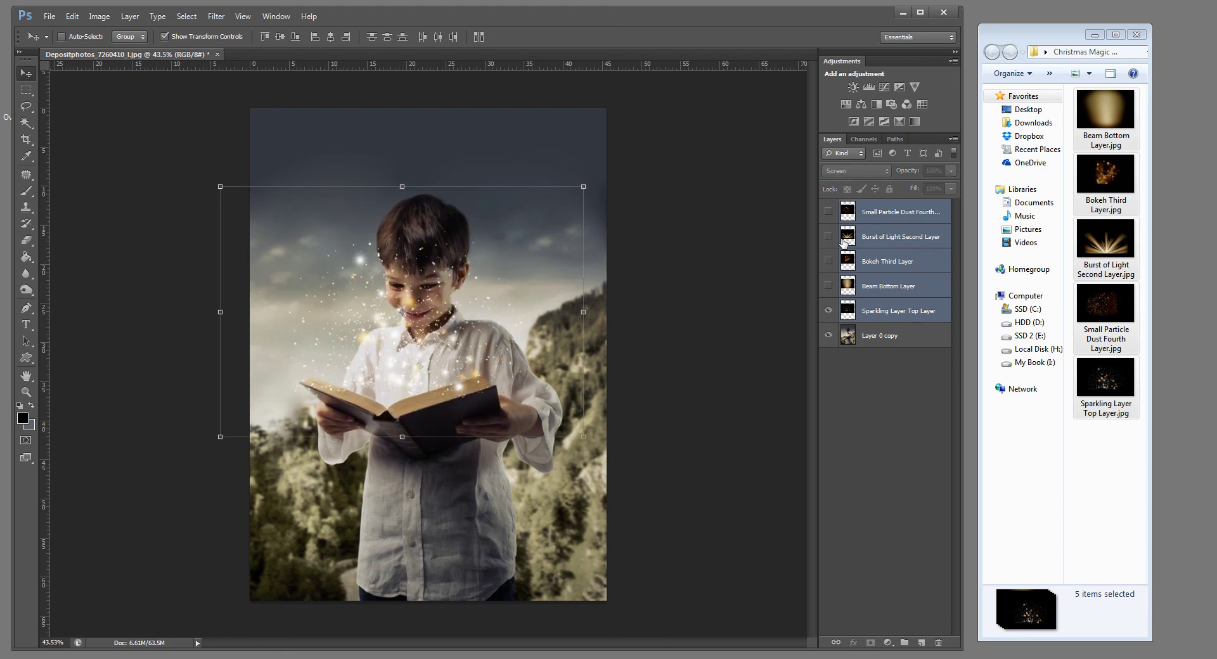
Step: On Sparkling Layer Top Layer, brush the sparkles off the boy's face
left_click(893, 312)
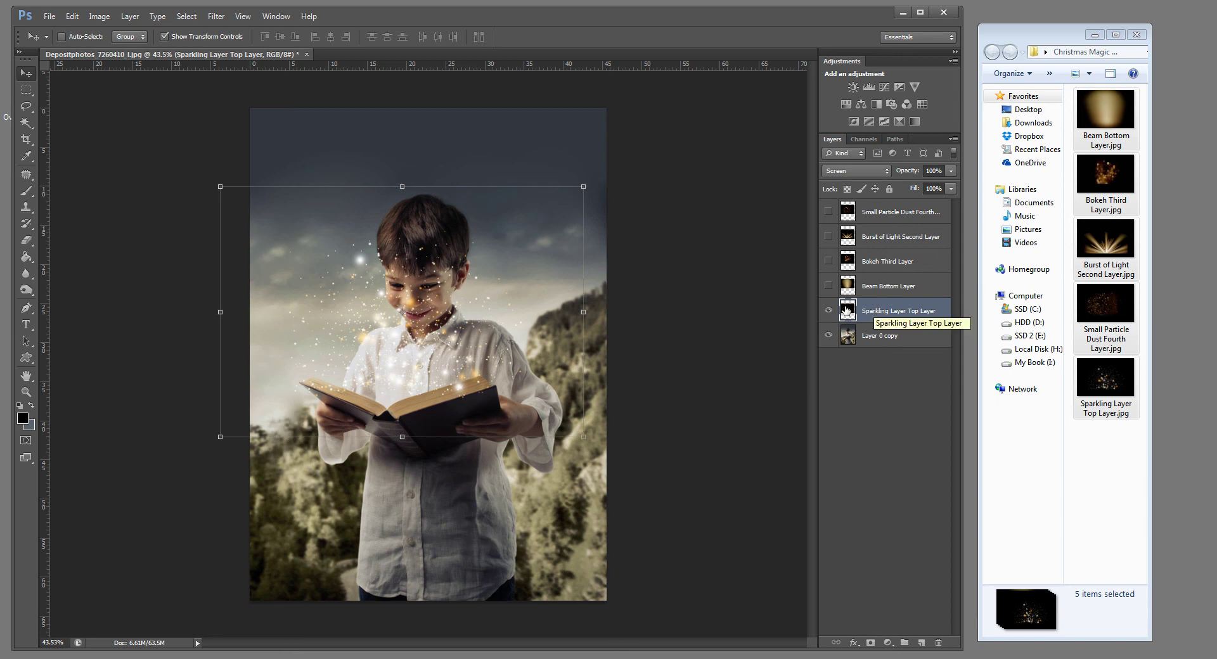
left_click(26, 196)
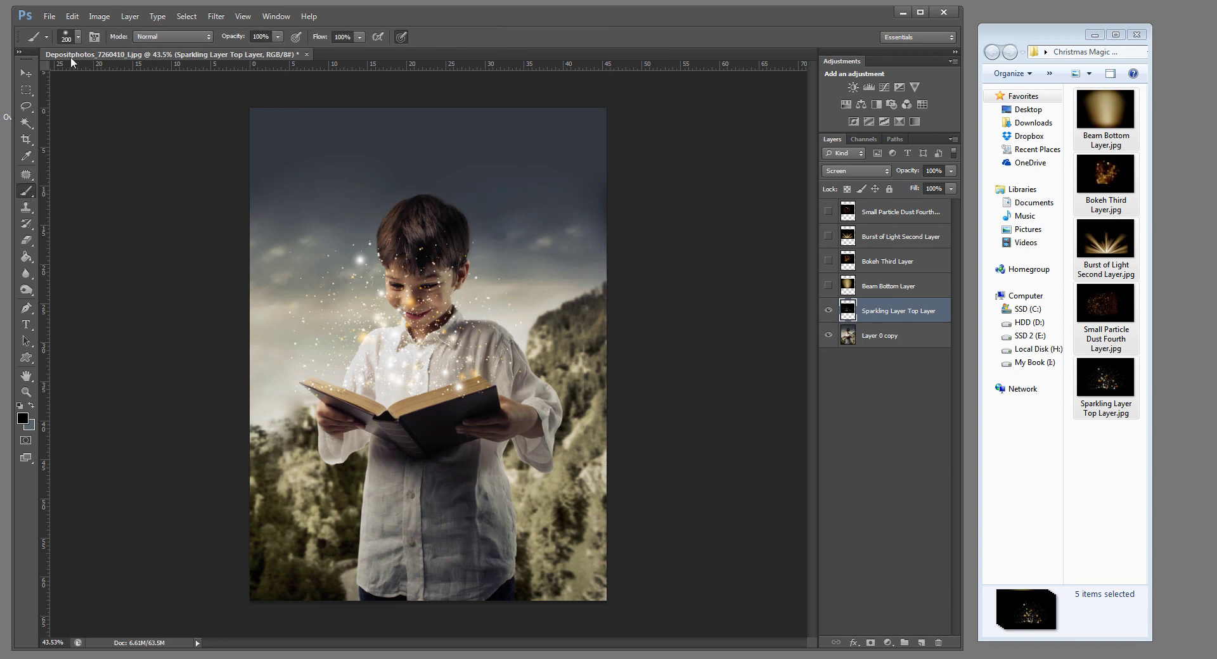
left_click(68, 38)
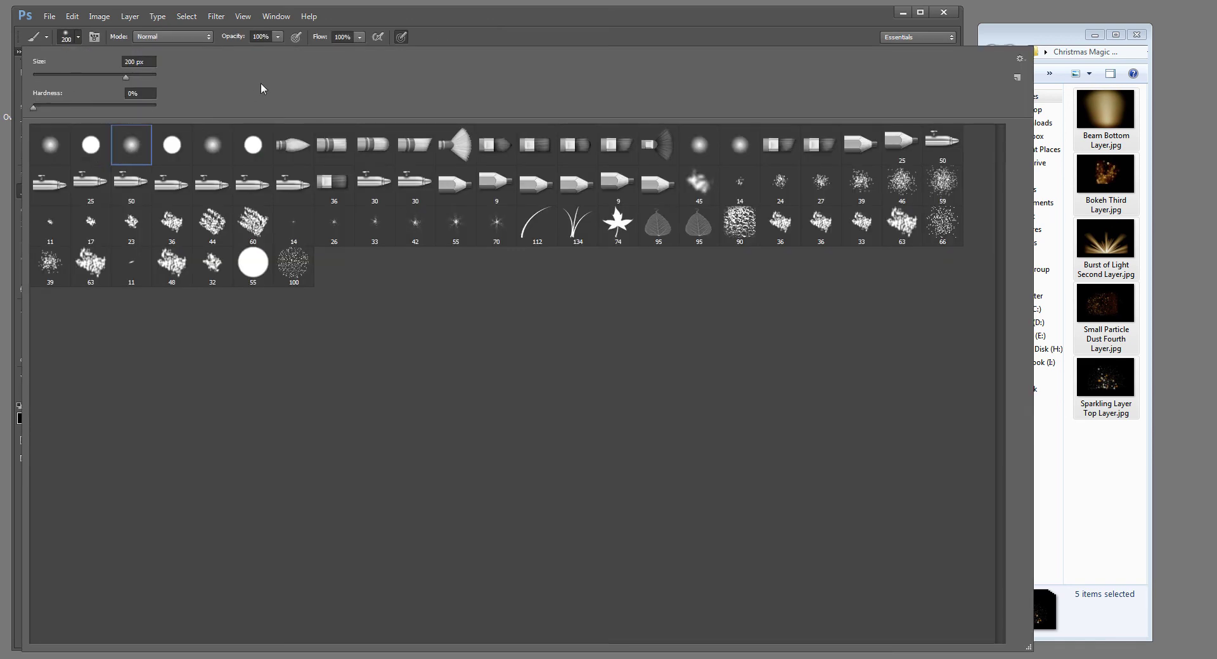
left_click(510, 38)
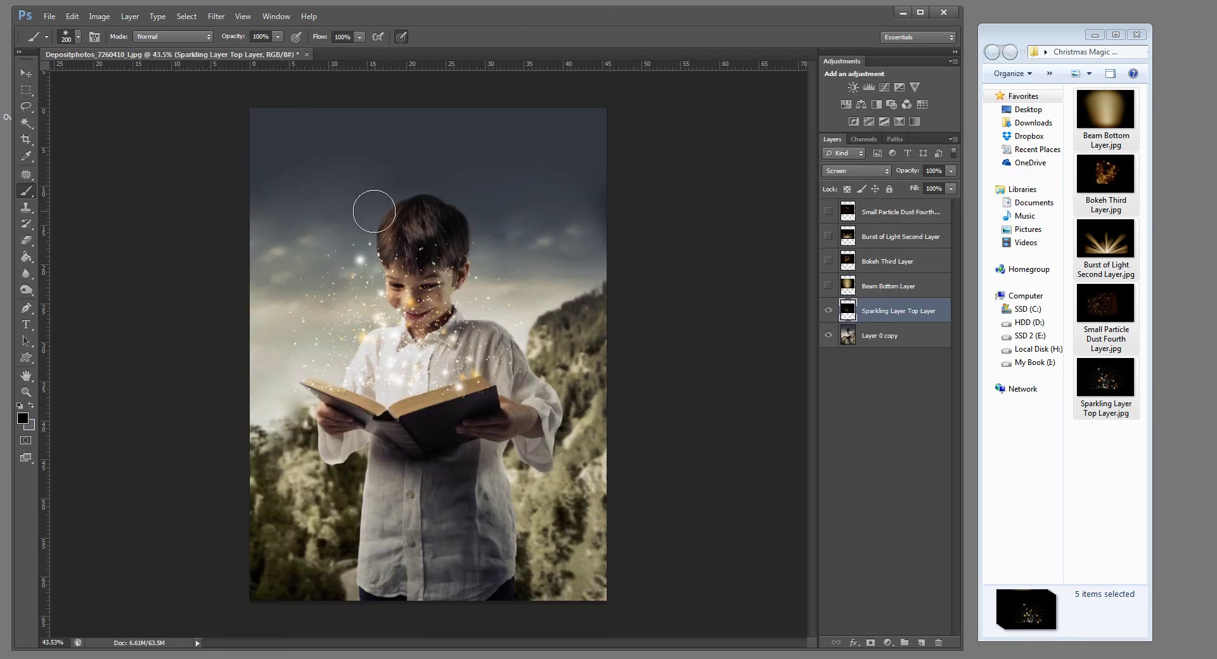
mouse_move(407, 272)
left_mouse_down()
mouse_move(399, 304)
mouse_move(424, 330)
mouse_move(425, 298)
mouse_move(425, 317)
left_mouse_up()
Step: Set the brush size to 145 px, then reduce it to 100 px
left_click(78, 38)
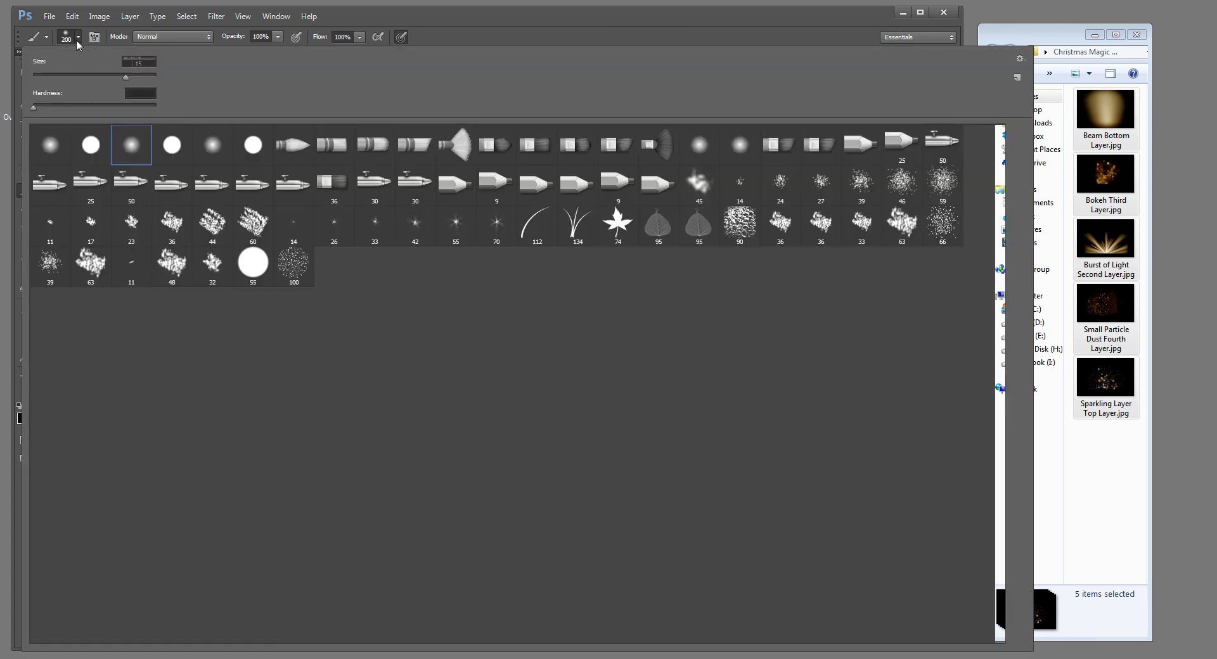
left_click(108, 73)
left_click(555, 8)
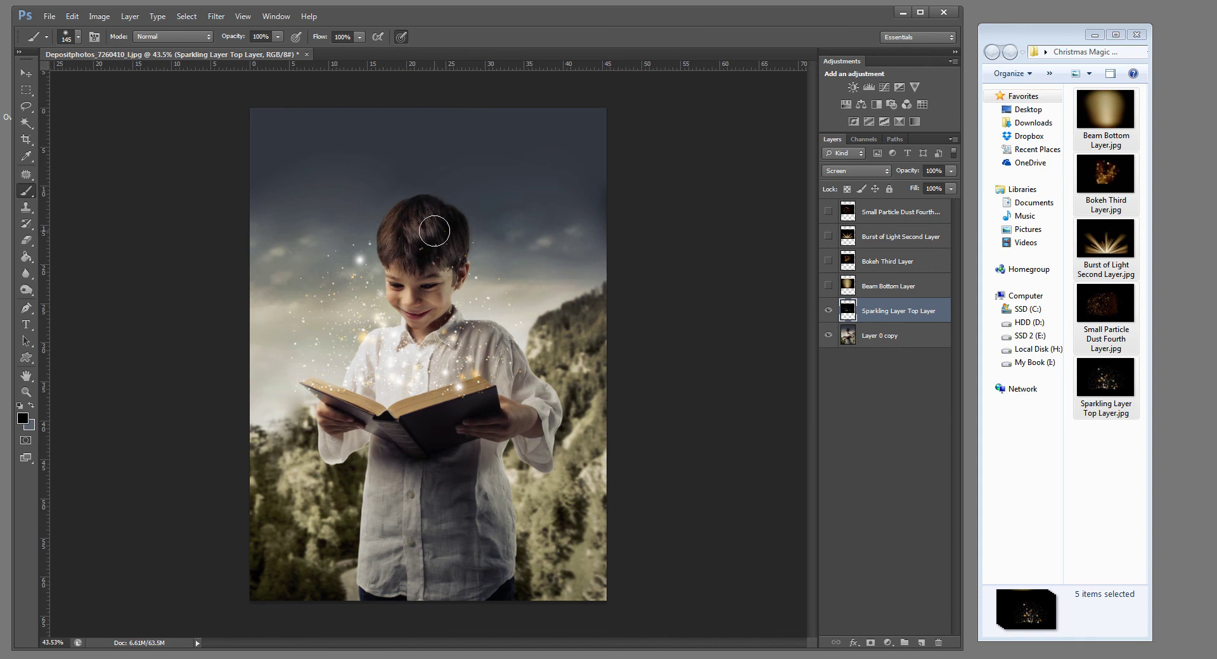
key("bracketleft")
key("bracketleft")
key("bracketleft")
key("bracketleft")
key("bracketleft")
key("bracketleft")
key("bracketleft")
Step: Show Beam Bottom Layer, move it below the sparkle layer, and lower its opacity to 54%
left_click(827, 286)
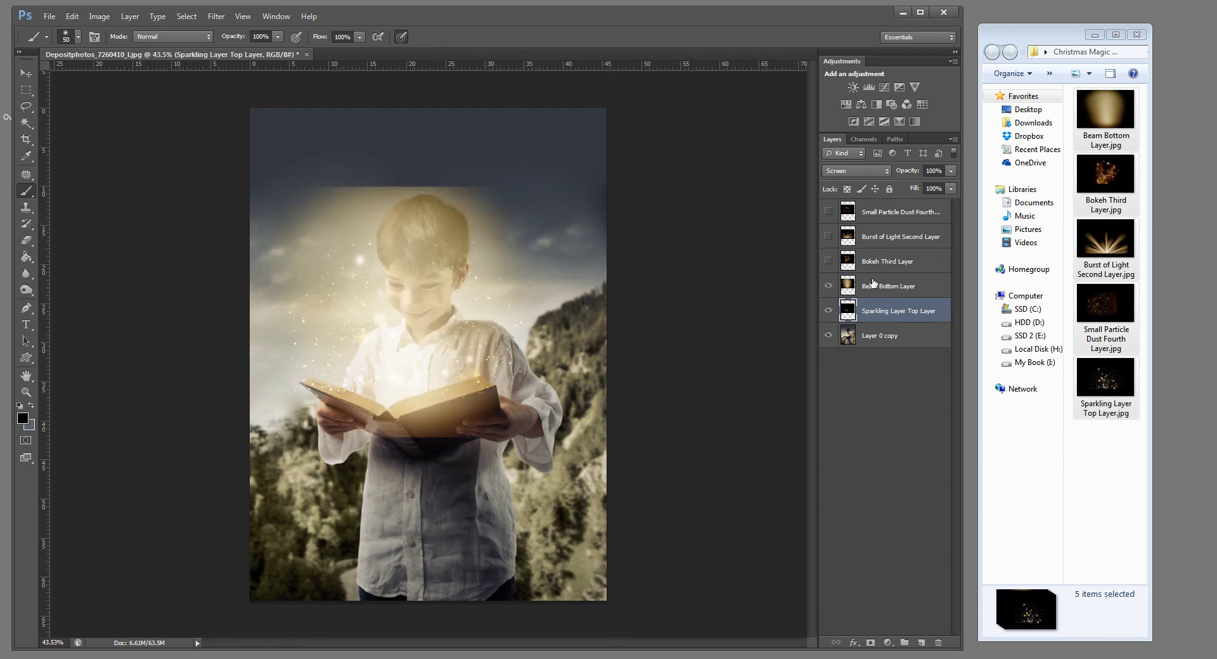
left_click_drag(873, 283, 865, 315)
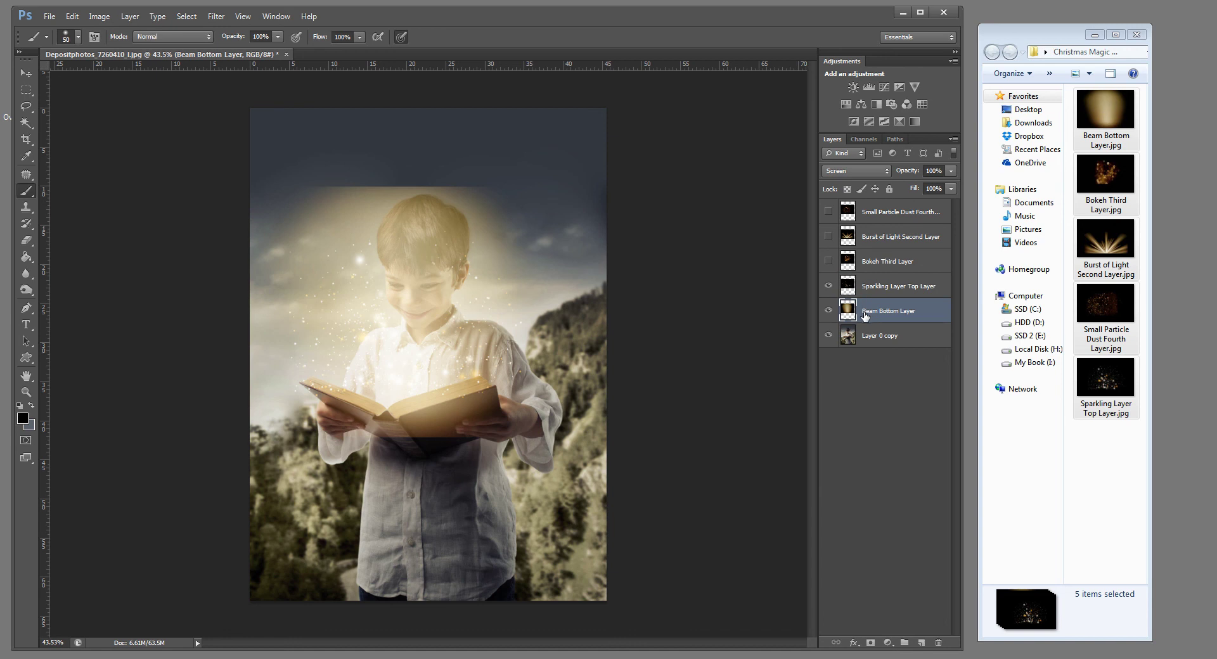
left_click(950, 171)
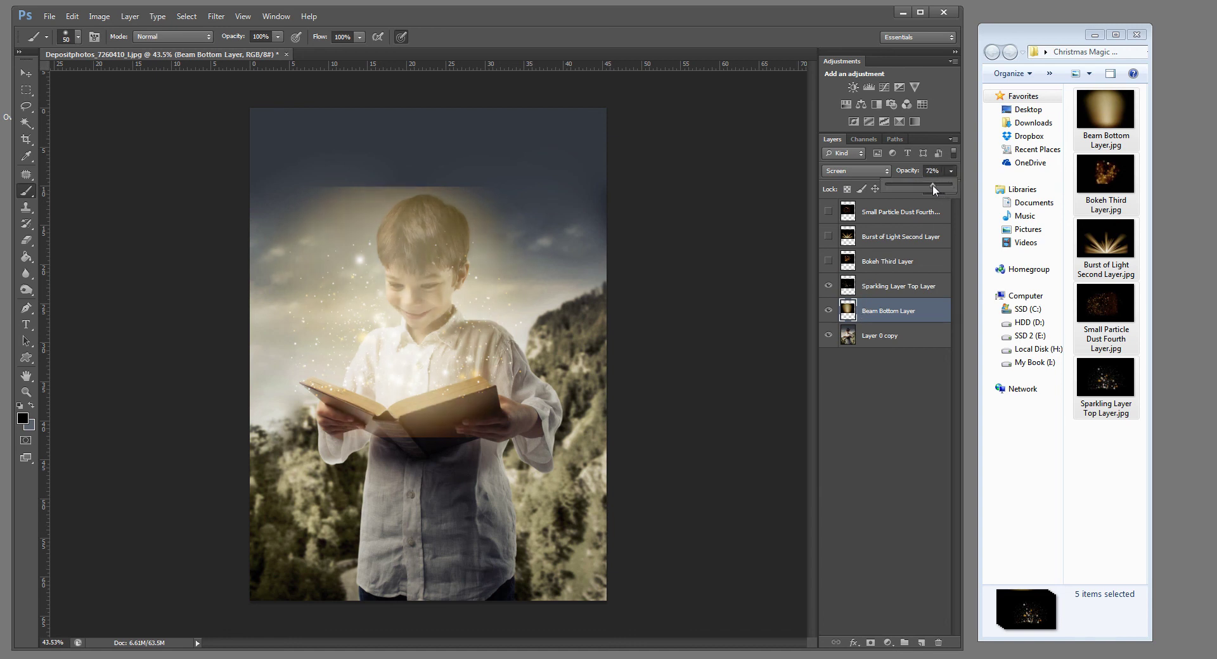
left_click_drag(927, 185, 920, 185)
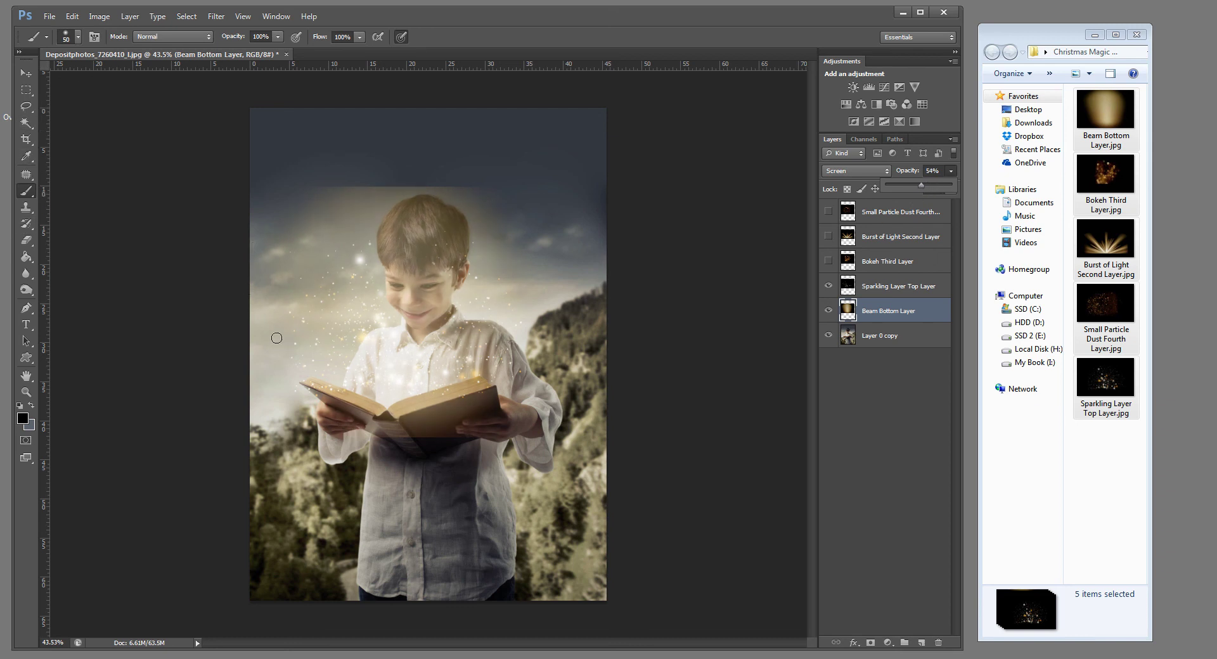
Step: With a 600 px brush, paint the beam glow off the book edge and shirt
key("bracketright")
key("bracketright")
key("bracketright")
key("bracketright")
key("bracketright")
key("bracketright")
key("bracketright")
key("bracketright")
key("bracketright")
key("bracketright")
key("bracketright")
key("bracketright")
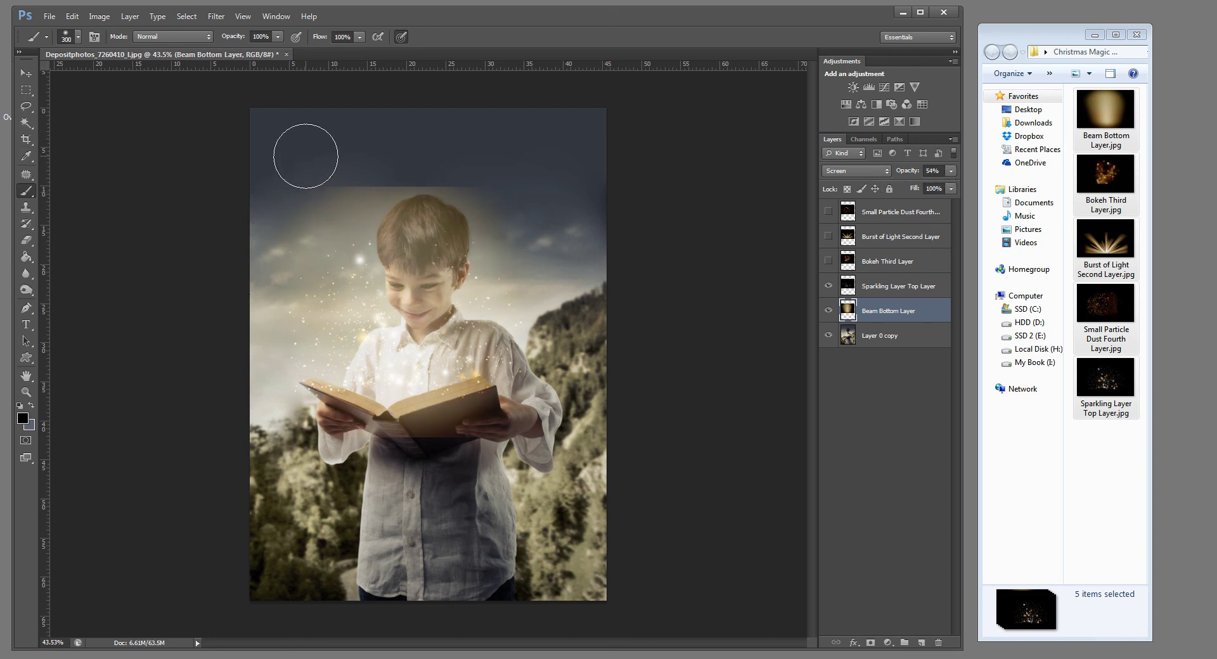
key("bracketright")
key("bracketright")
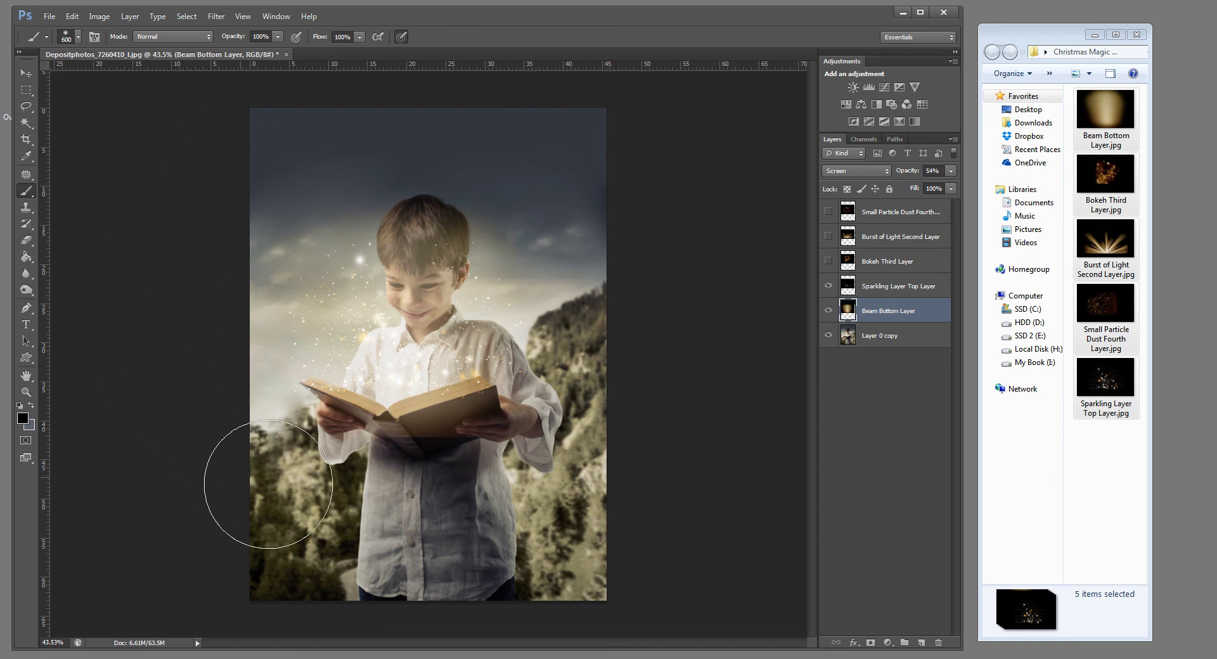
left_click_drag(295, 489, 495, 475)
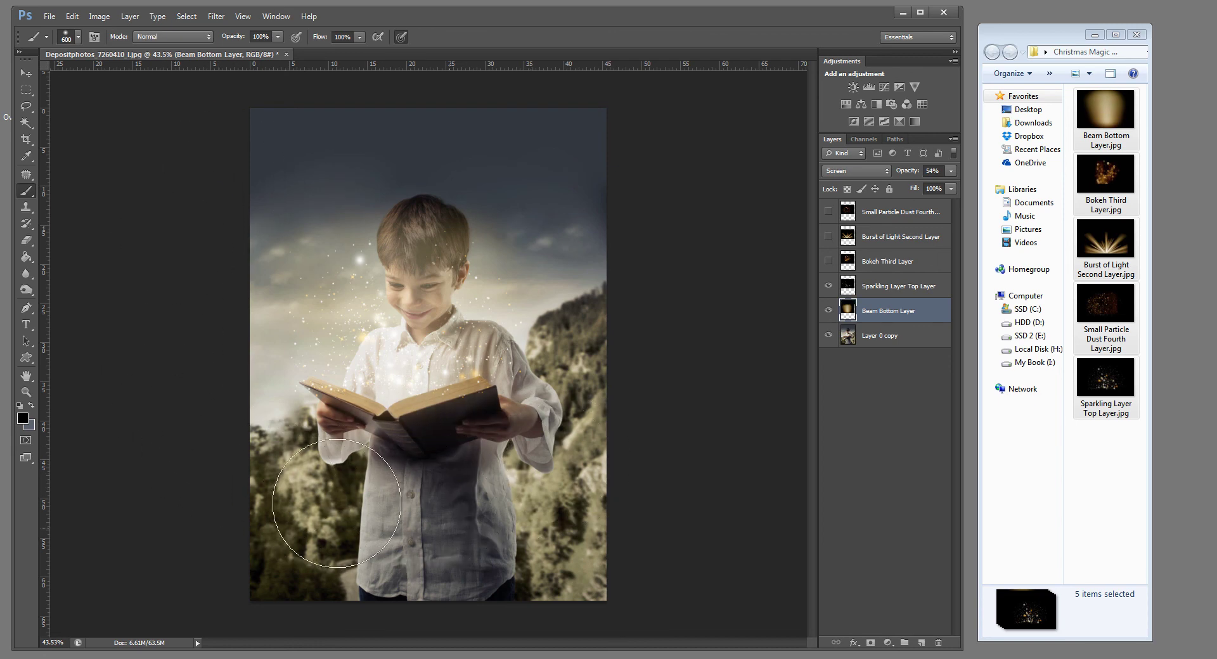
mouse_move(283, 470)
left_mouse_down()
mouse_move(316, 477)
mouse_move(269, 427)
mouse_move(336, 517)
mouse_move(430, 513)
mouse_move(468, 478)
left_mouse_up()
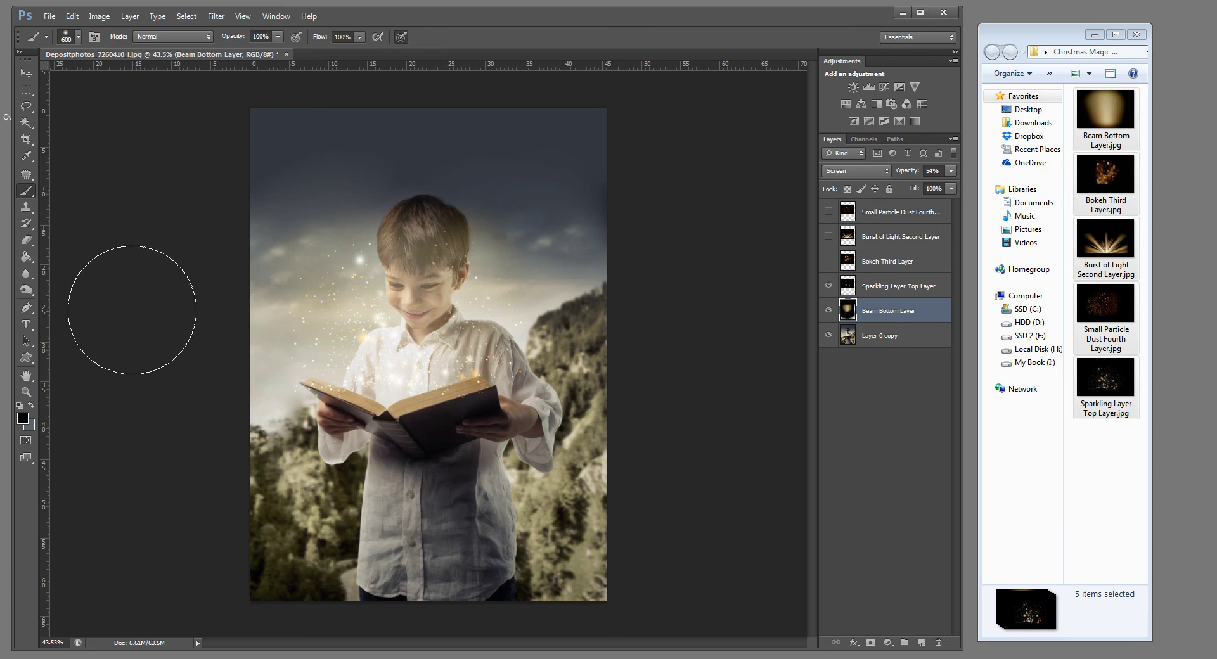
key("bracketleft")
key("bracketleft")
key("bracketleft")
key("bracketleft")
key("bracketleft")
key("bracketleft")
key("bracketleft")
key("bracketleft")
key("bracketleft")
key("bracketleft")
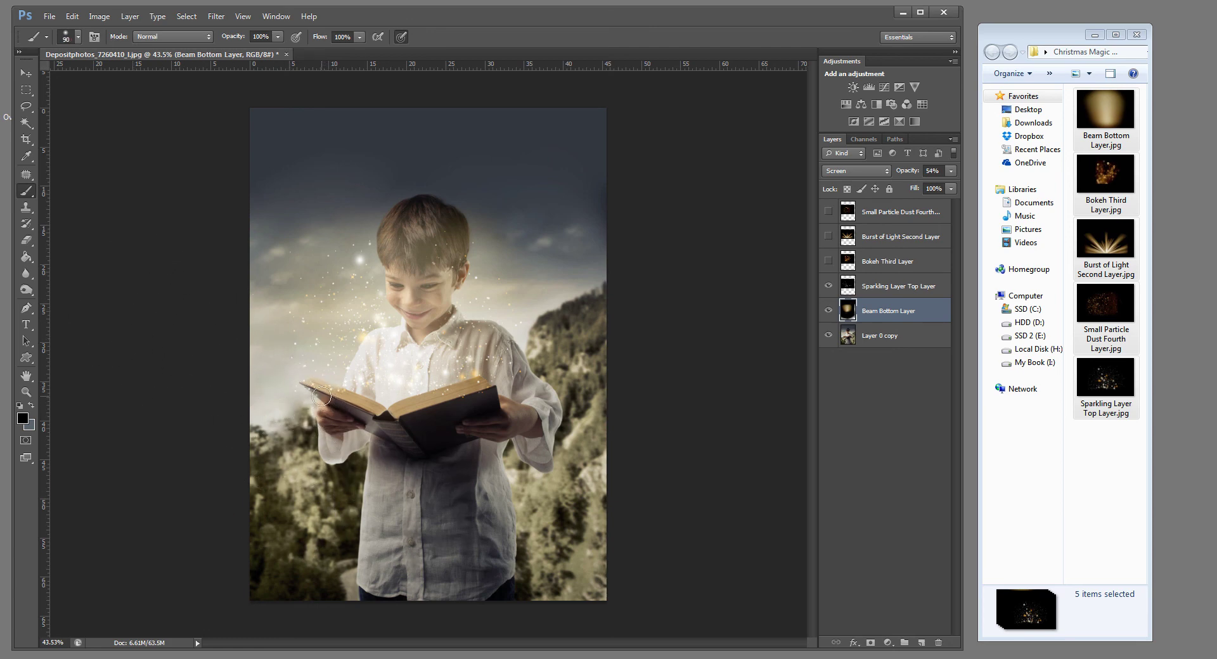
key("bracketleft")
key("bracketleft")
Step: Show and select Bokeh Third Layer, then paint bokeh off the boy's head, chin, neck and forehead
left_click(827, 261)
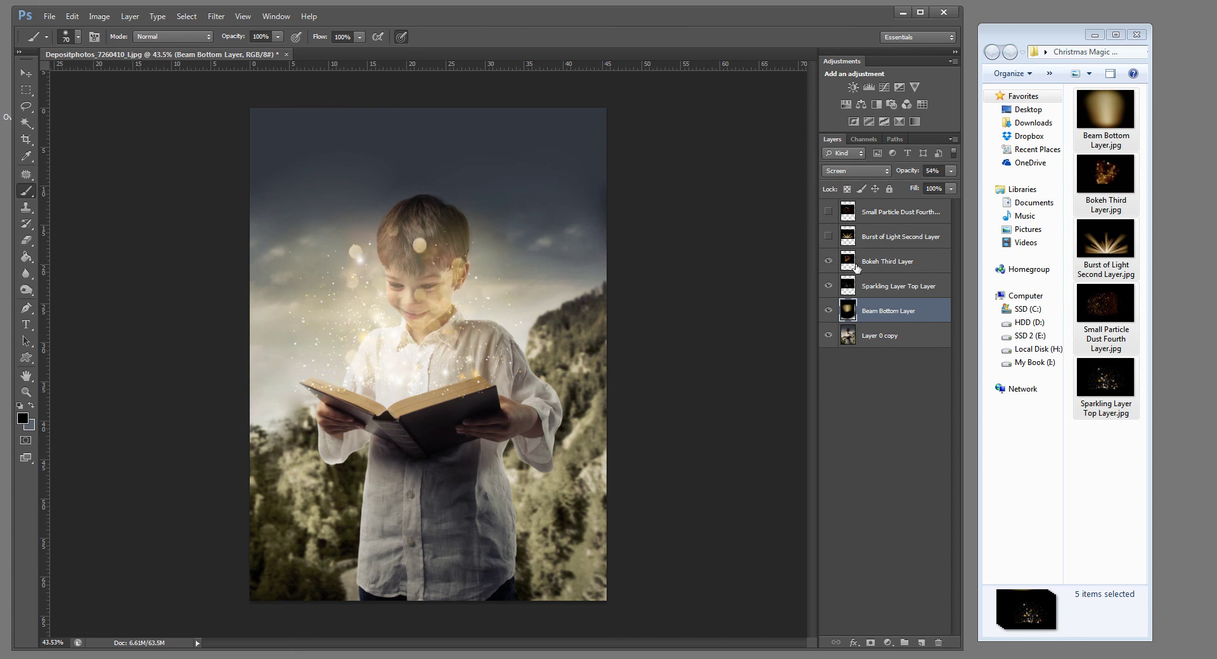
left_click(863, 265)
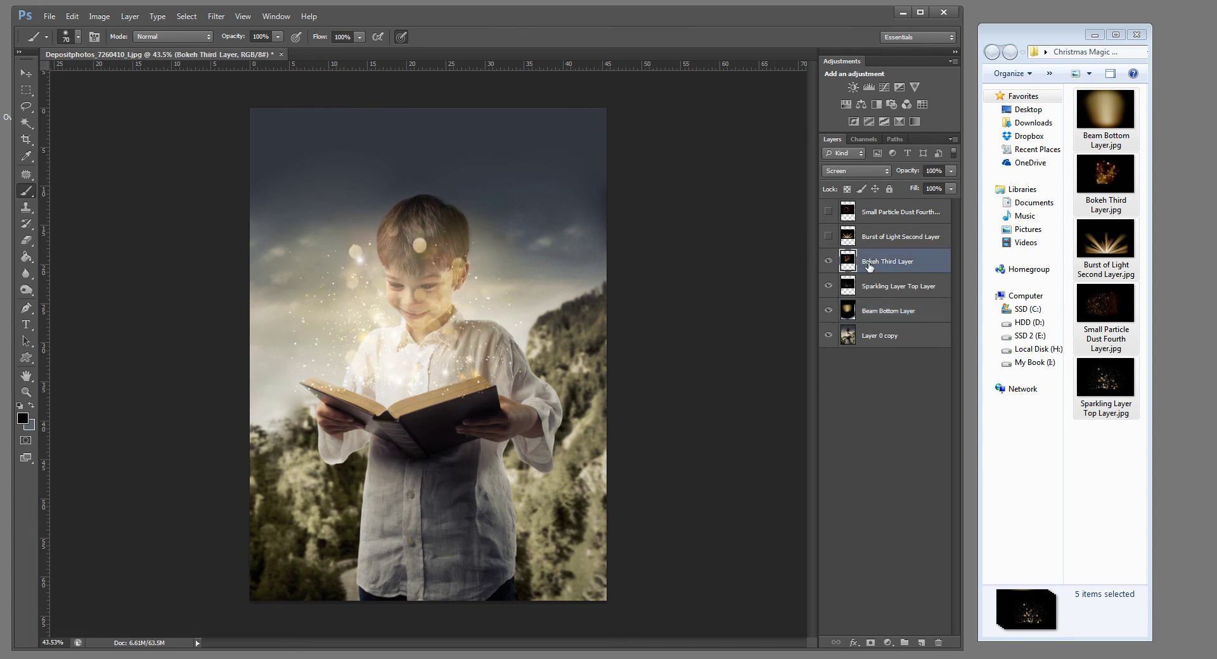
left_click_drag(414, 246, 439, 237)
mouse_move(416, 291)
left_mouse_down()
mouse_move(430, 295)
mouse_move(425, 324)
left_mouse_up()
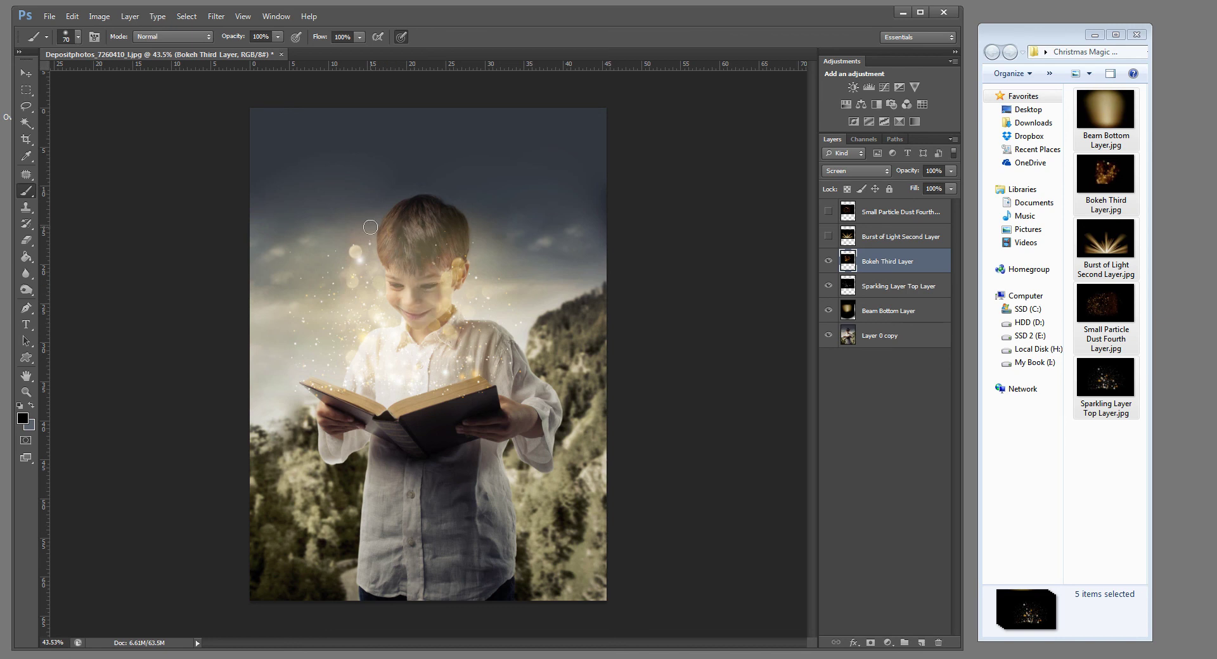
key("bracketright")
key("bracketright")
key("bracketright")
key("bracketright")
key("bracketright")
mouse_move(420, 262)
left_mouse_down()
mouse_move(447, 271)
mouse_move(425, 275)
mouse_move(438, 283)
mouse_move(448, 261)
mouse_move(435, 255)
mouse_move(410, 300)
mouse_move(418, 278)
mouse_move(438, 291)
mouse_move(429, 320)
mouse_move(416, 279)
mouse_move(398, 291)
mouse_move(422, 309)
mouse_move(406, 288)
mouse_move(413, 254)
mouse_move(407, 279)
mouse_move(446, 264)
left_mouse_up()
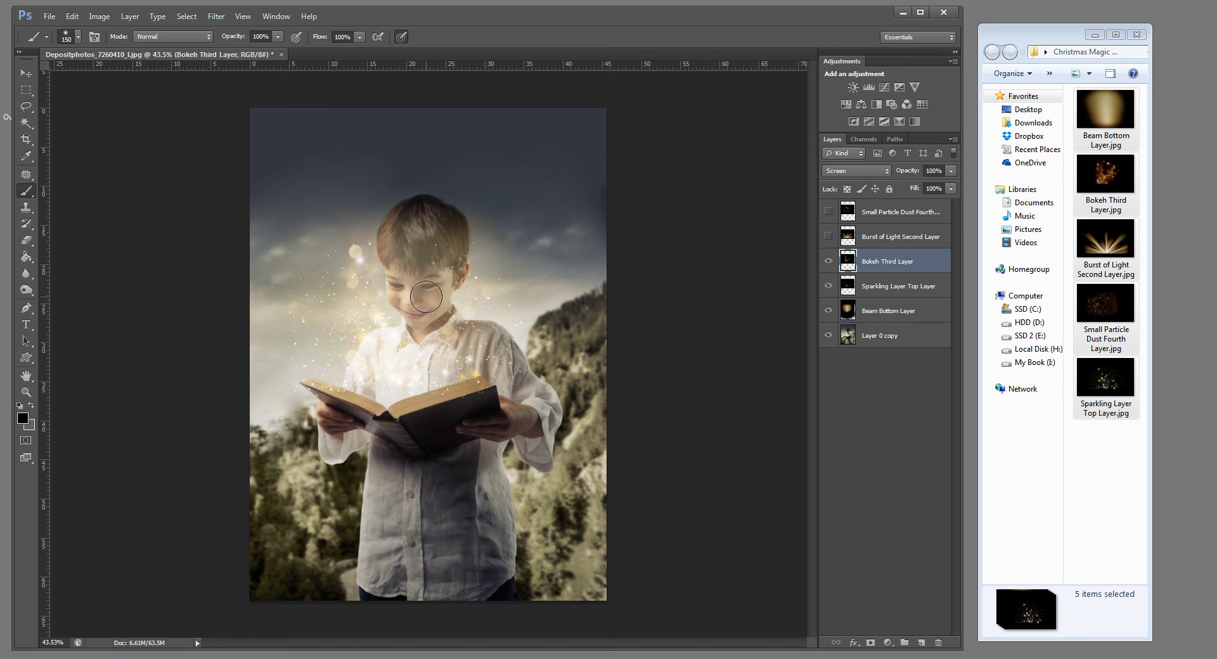
Step: On Beam Bottom Layer, paint with a 38% opacity brush over the face and forehead
left_click(895, 312)
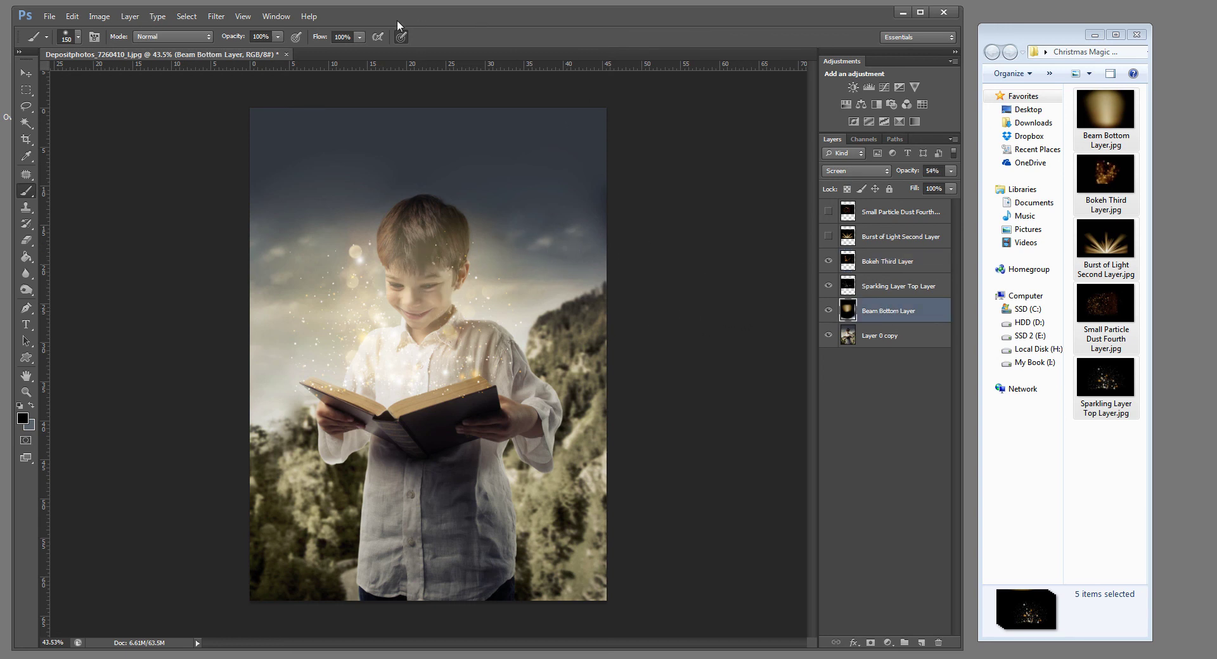
left_click(277, 36)
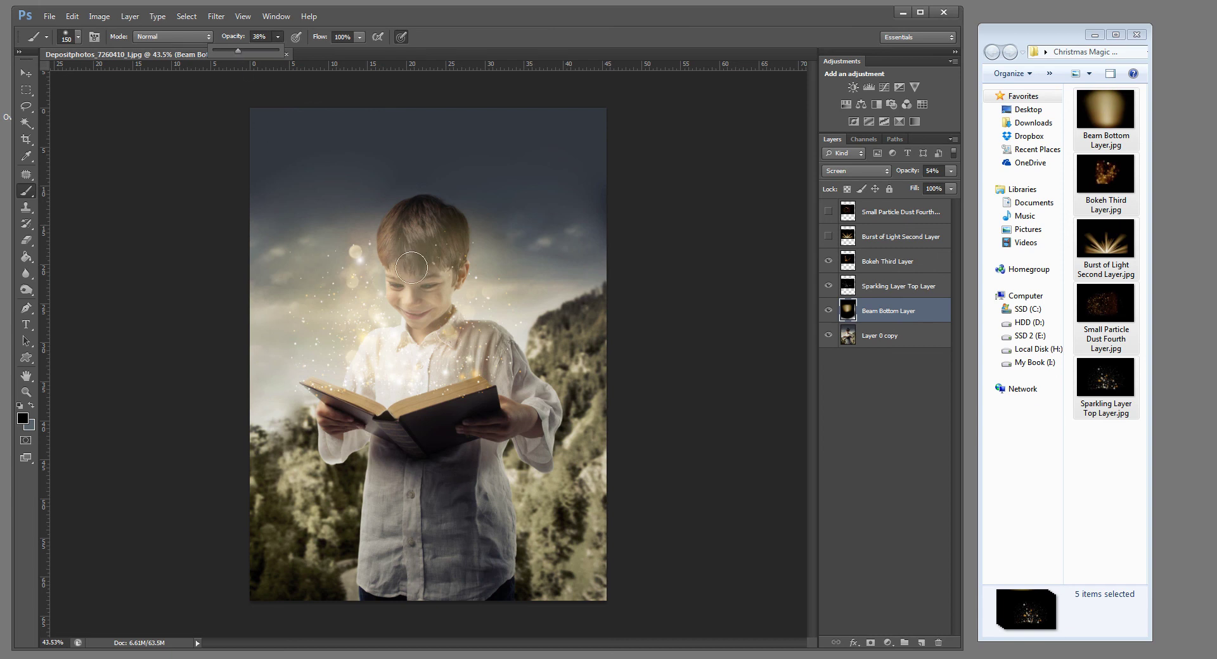
mouse_move(411, 271)
left_mouse_down()
mouse_move(419, 296)
mouse_move(411, 311)
mouse_move(444, 289)
mouse_move(425, 256)
mouse_move(418, 270)
mouse_move(426, 212)
mouse_move(400, 215)
mouse_move(418, 202)
mouse_move(491, 213)
mouse_move(464, 212)
mouse_move(486, 224)
mouse_move(467, 204)
mouse_move(418, 201)
mouse_move(375, 217)
mouse_move(405, 216)
mouse_move(380, 259)
mouse_move(431, 252)
mouse_move(408, 295)
mouse_move(394, 294)
mouse_move(415, 286)
mouse_move(380, 303)
mouse_move(422, 287)
mouse_move(403, 304)
mouse_move(413, 298)
mouse_move(384, 282)
mouse_move(411, 306)
mouse_move(428, 278)
mouse_move(395, 299)
mouse_move(397, 274)
mouse_move(461, 225)
left_mouse_up()
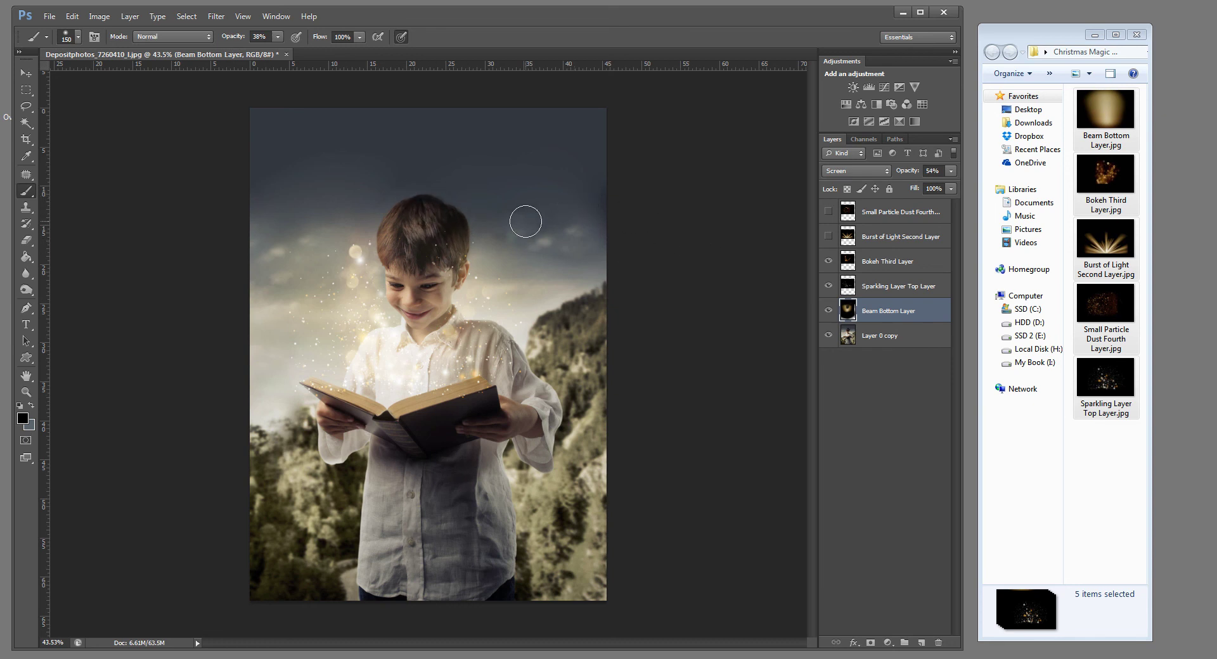
left_click_drag(446, 255, 406, 293)
Step: Show Small Particle Dust Fourth Layer, scale it to about 121%, shift it down, and commit
left_click(892, 212)
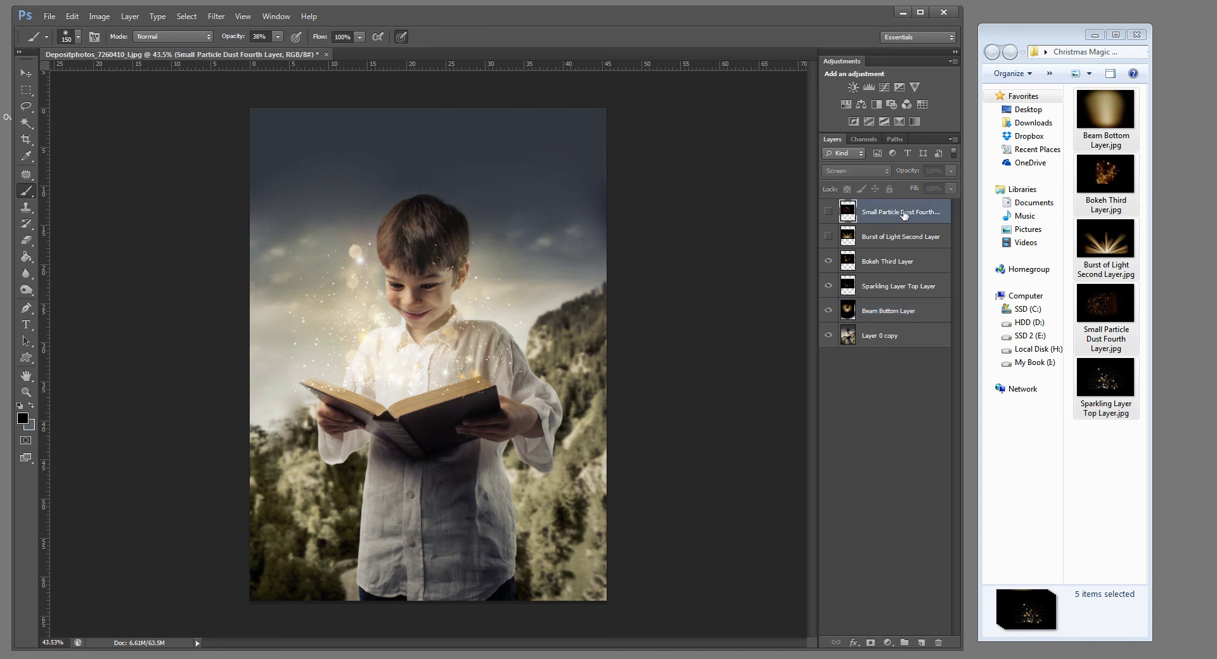
left_click(829, 211)
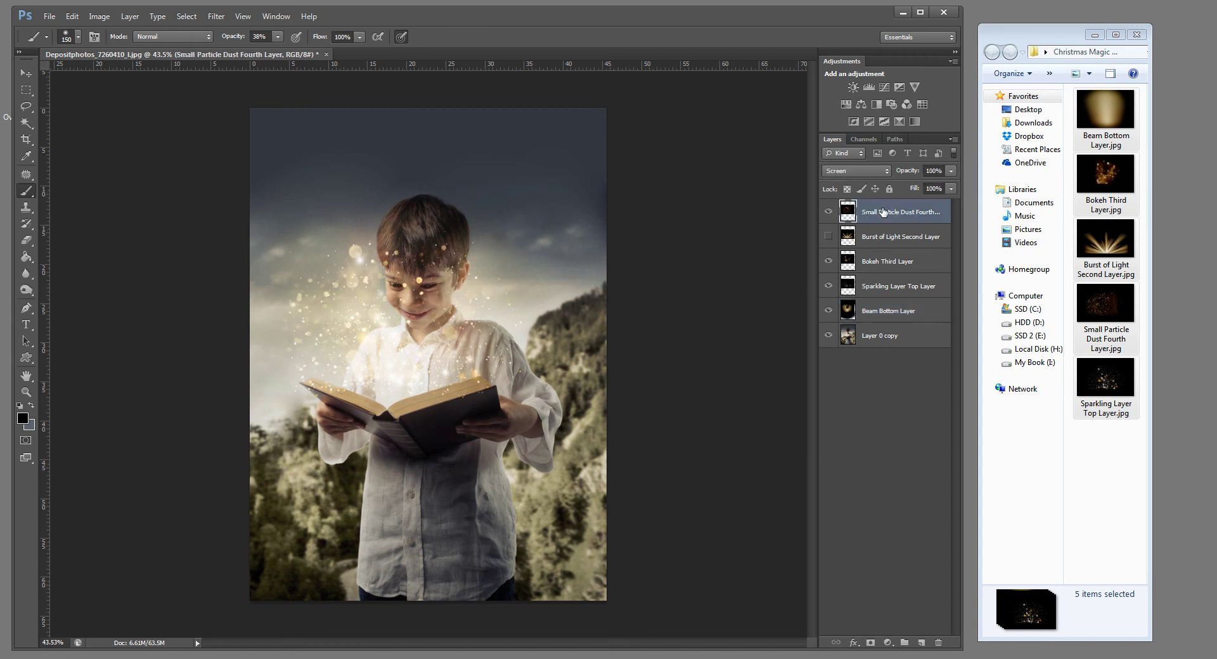
left_click(28, 74)
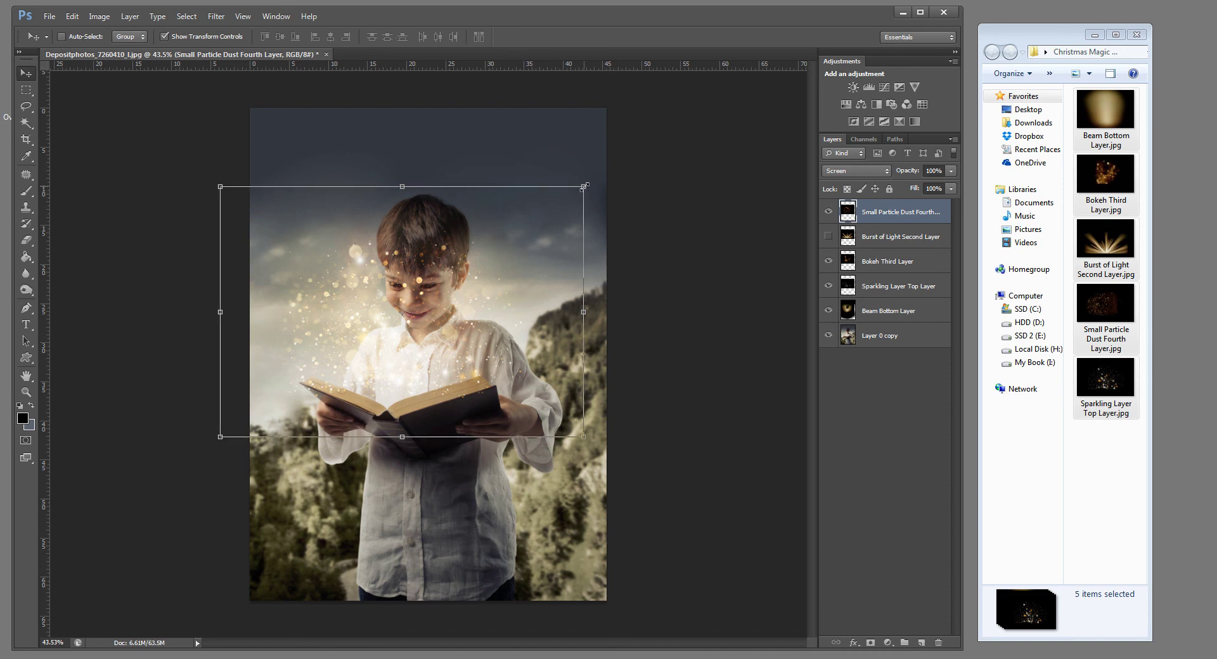
left_click_drag(583, 186, 663, 129)
left_click_drag(582, 209, 517, 261)
left_click(650, 36)
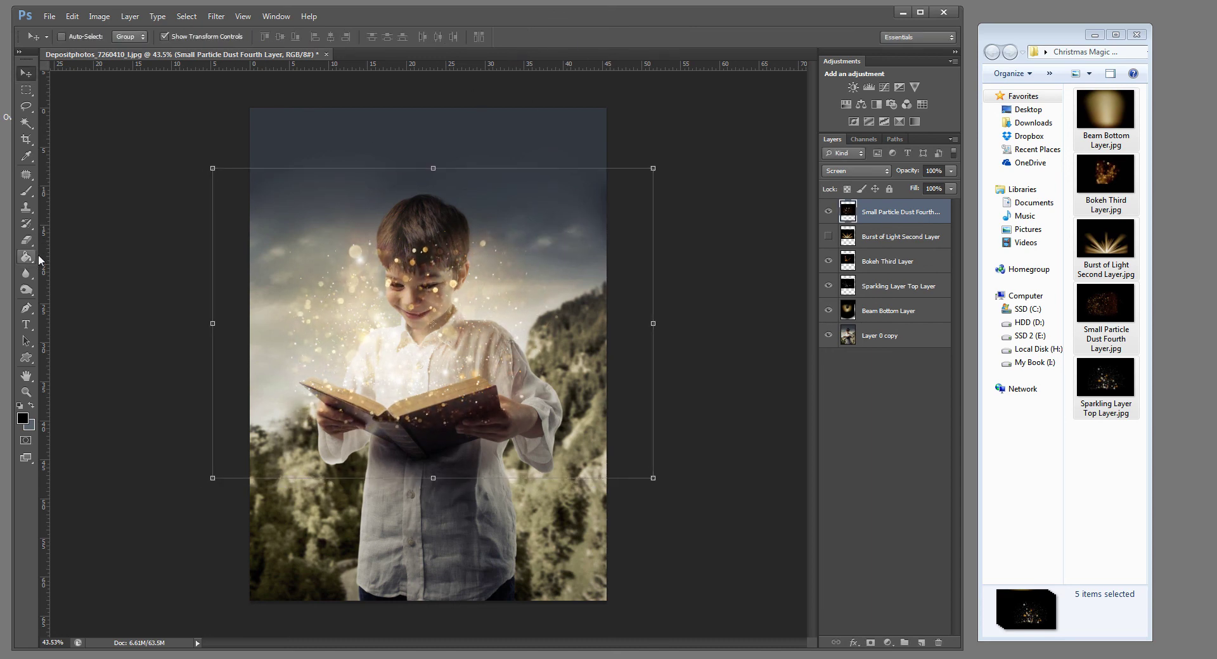
Step: With a 100% opacity brush, paint the dust particles off the book pages and the boy's face
left_click(27, 240)
left_click(28, 191)
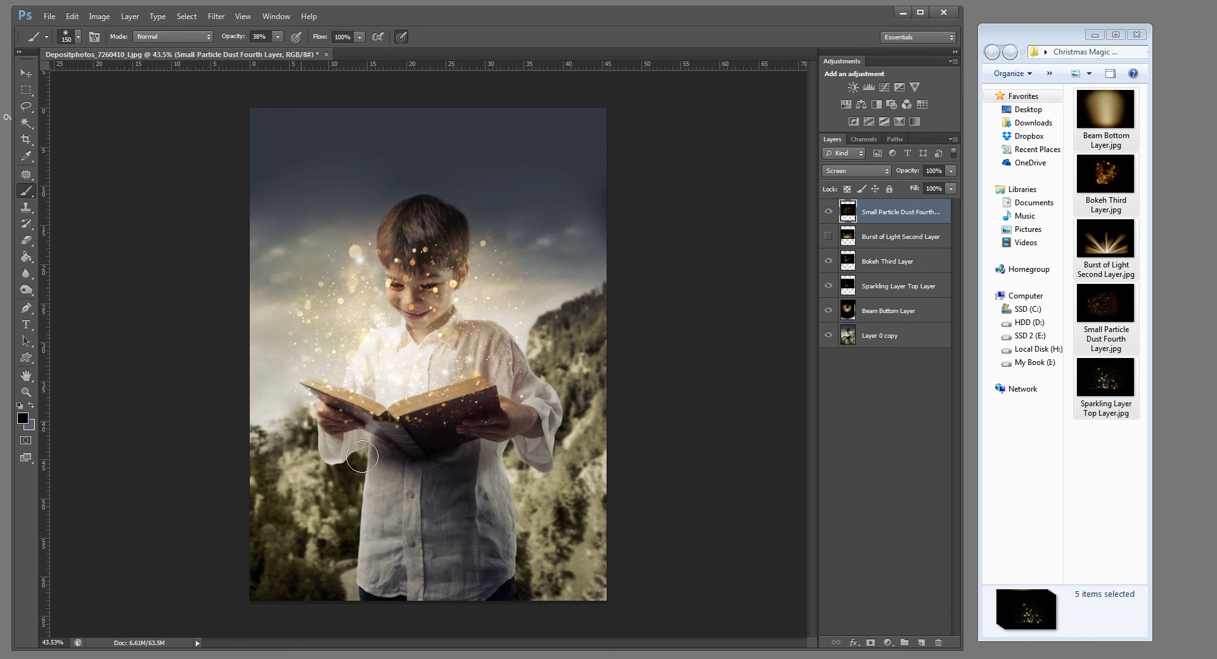
left_click(277, 36)
left_click(317, 51)
mouse_move(324, 407)
left_mouse_down()
mouse_move(298, 398)
mouse_move(364, 431)
mouse_move(360, 446)
mouse_move(506, 421)
mouse_move(524, 401)
mouse_move(409, 428)
mouse_move(308, 405)
left_mouse_up()
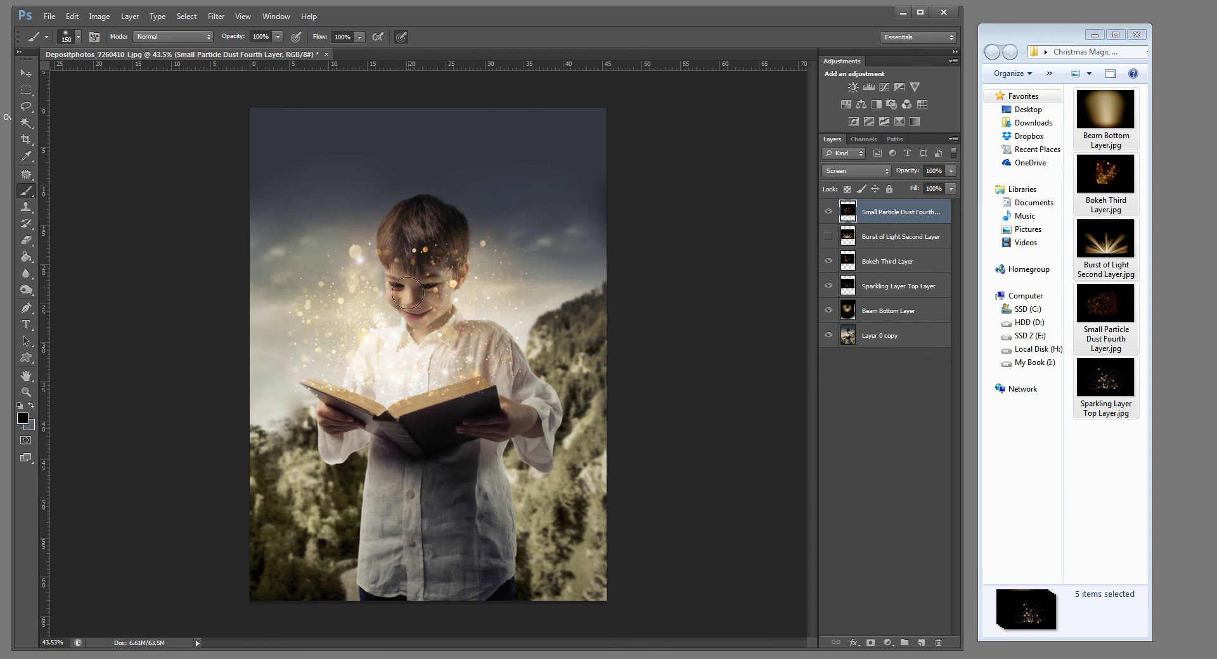
mouse_move(408, 294)
left_mouse_down()
mouse_move(428, 255)
mouse_move(401, 246)
left_mouse_up()
mouse_move(552, 317)
left_mouse_down()
mouse_move(570, 390)
mouse_move(526, 412)
left_mouse_up()
Step: Show the Burst of Light Second Layer and move its rays down to rise from the open book
left_click(827, 237)
left_click(868, 238)
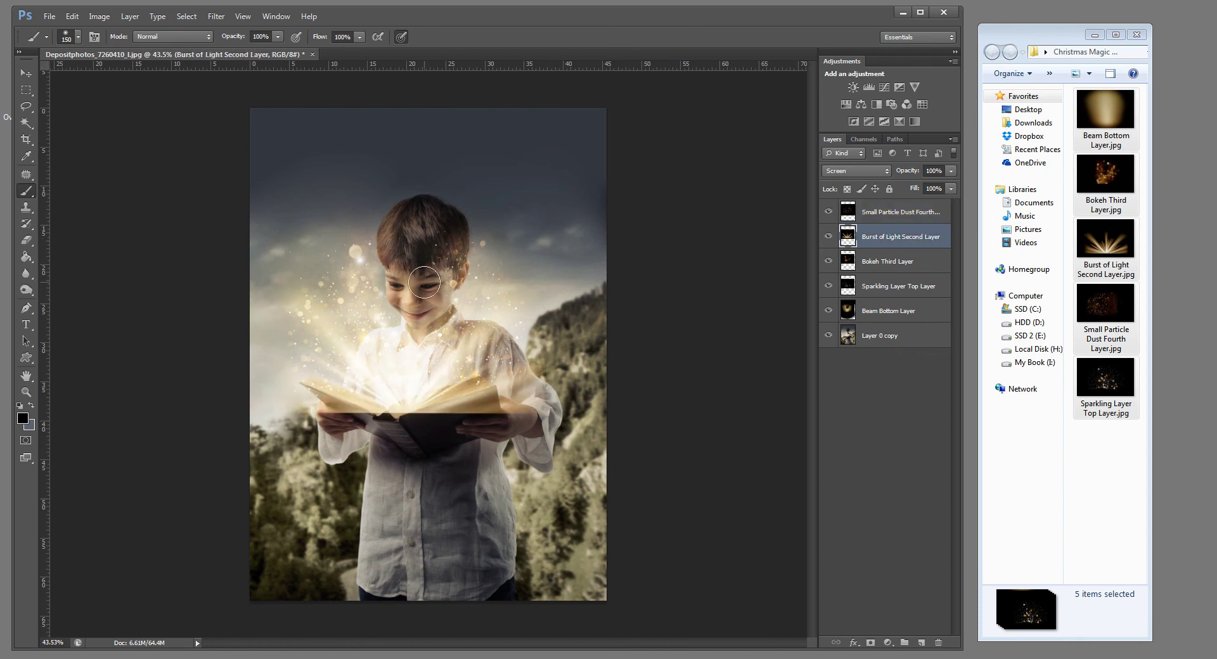
left_click(26, 73)
left_click_drag(403, 381, 394, 221)
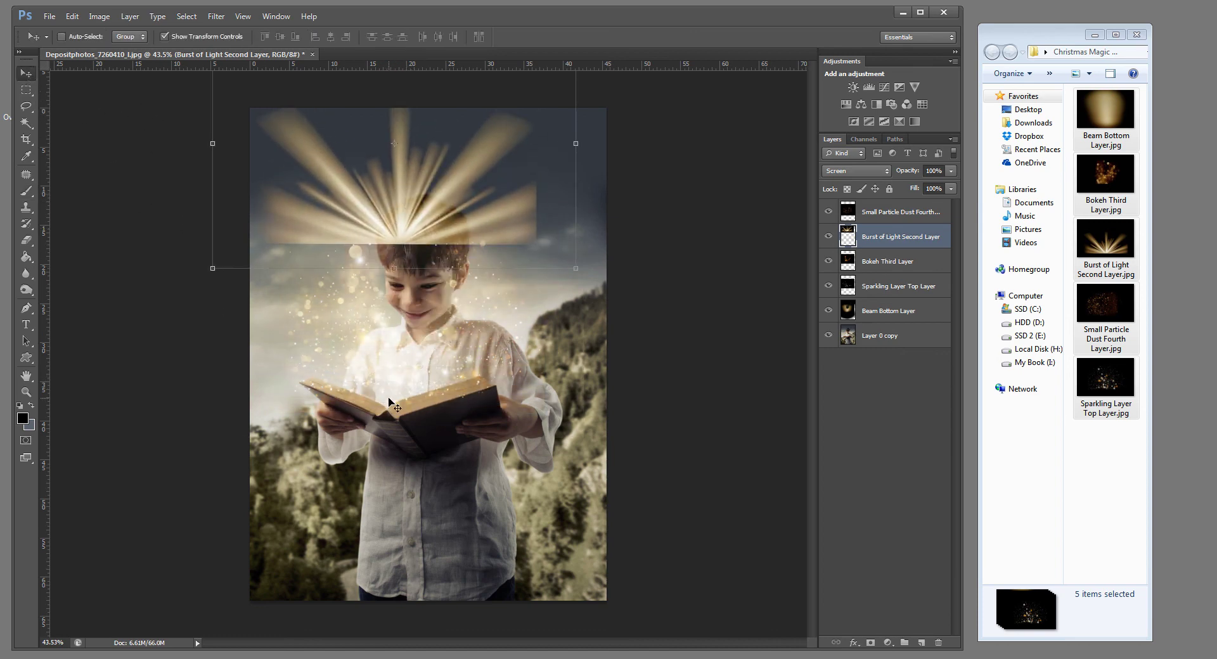
left_click_drag(403, 215, 397, 377)
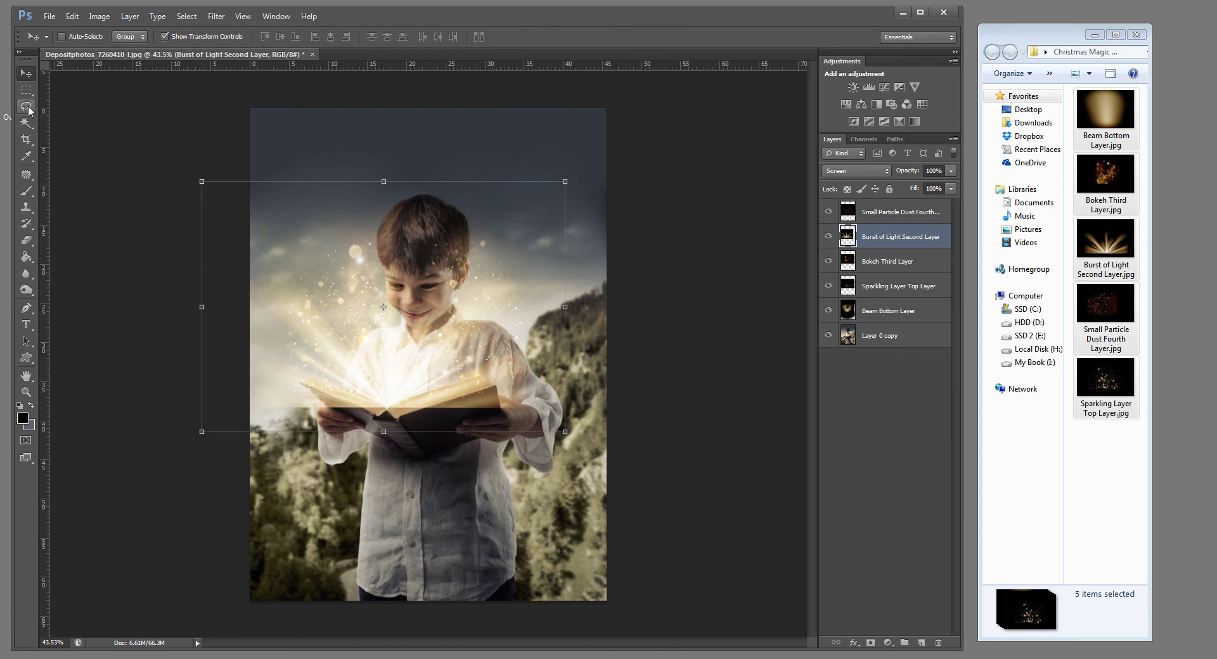
Step: Switch to the Polygonal Lasso and outline an area at the image's lower-left edge
left_click_drag(30, 111, 74, 118)
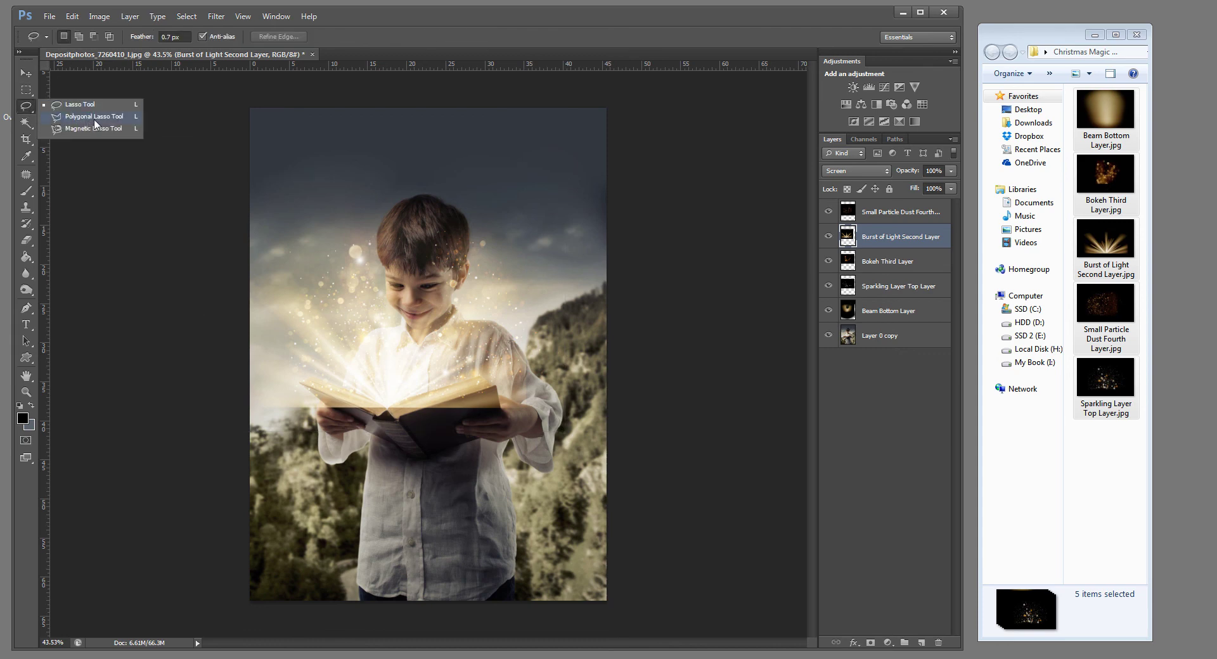
left_click(94, 118)
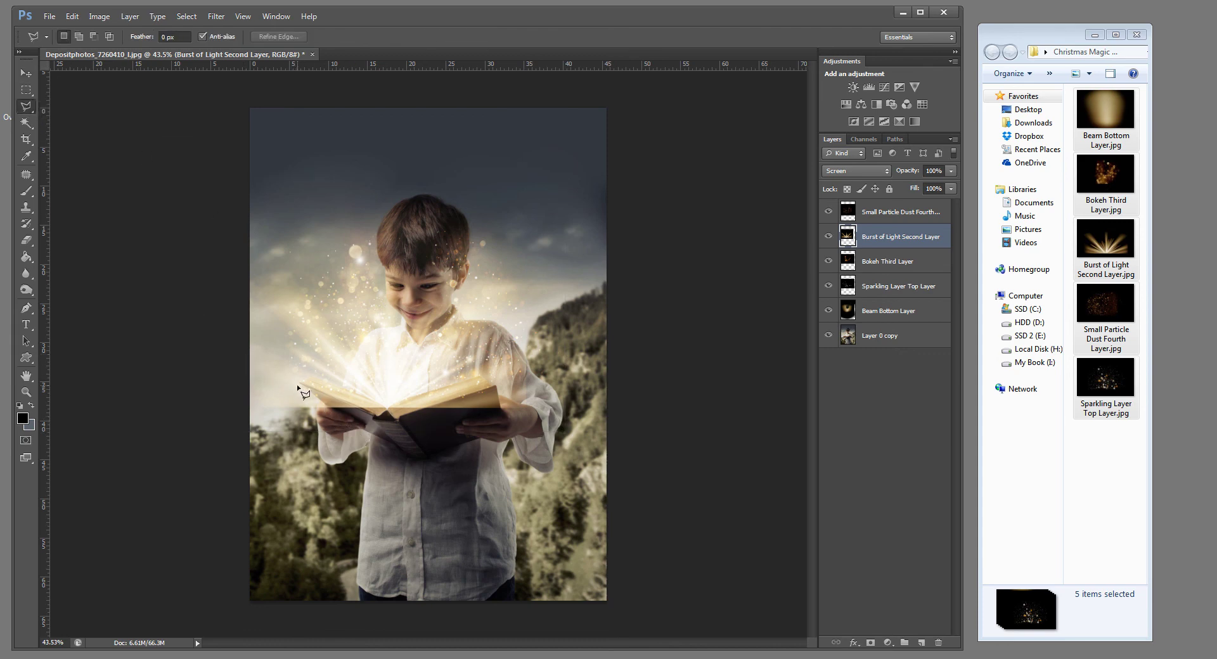
left_click(242, 342)
left_click(383, 491)
left_click(192, 462)
left_click(243, 343)
Step: Outline the book's front, delete the light burst inside it, and deselect
left_click(407, 423)
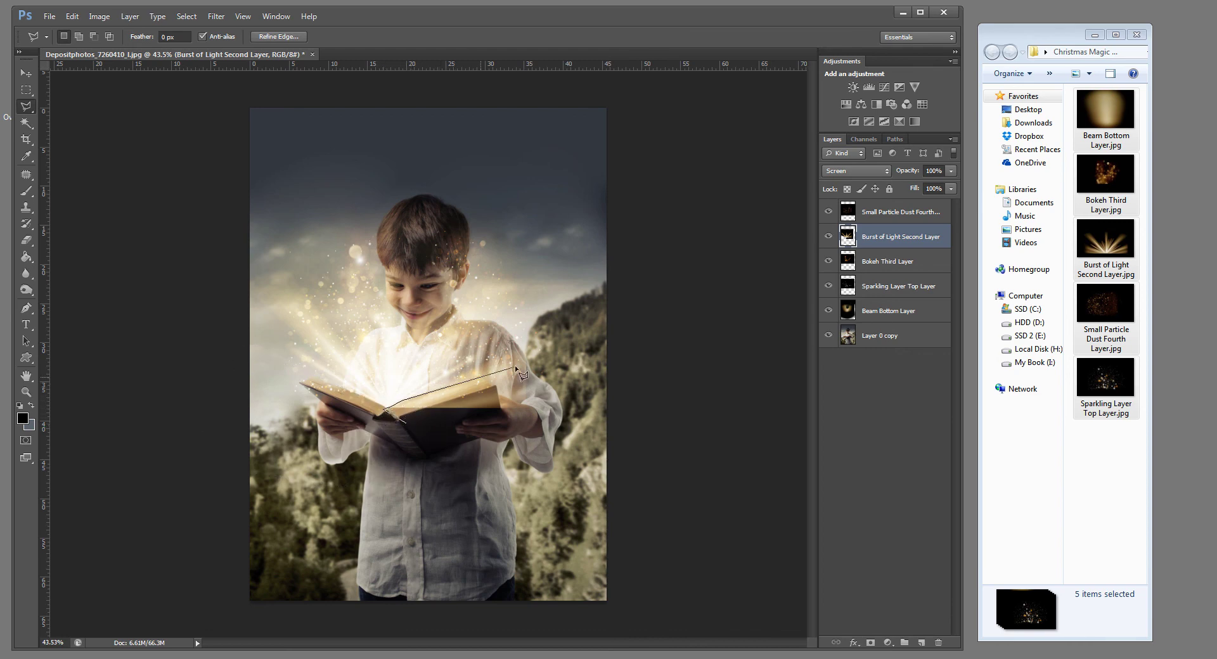
left_click(578, 349)
left_click(593, 434)
left_click(410, 478)
left_click(398, 425)
key("Delete")
key("ctrl+d")
Step: Draw a new polygonal selection over the book's lower edge and the boy's right hand
left_click(367, 457)
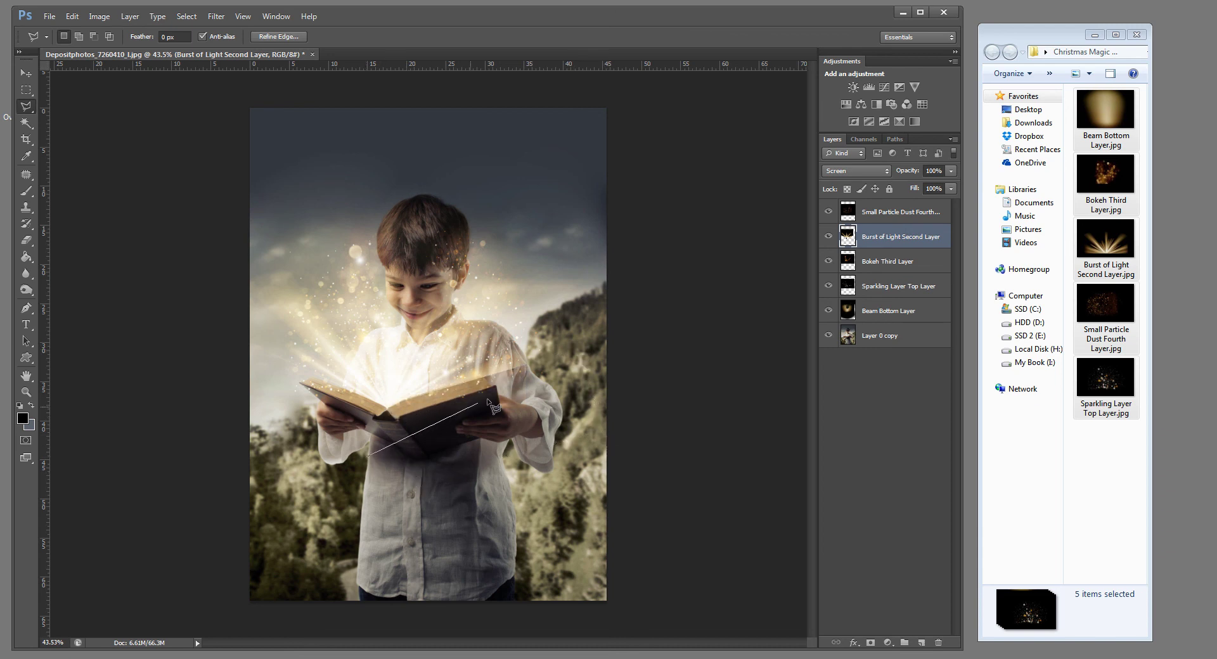
left_click(413, 398)
left_click(569, 348)
left_click(601, 408)
double_click(341, 483)
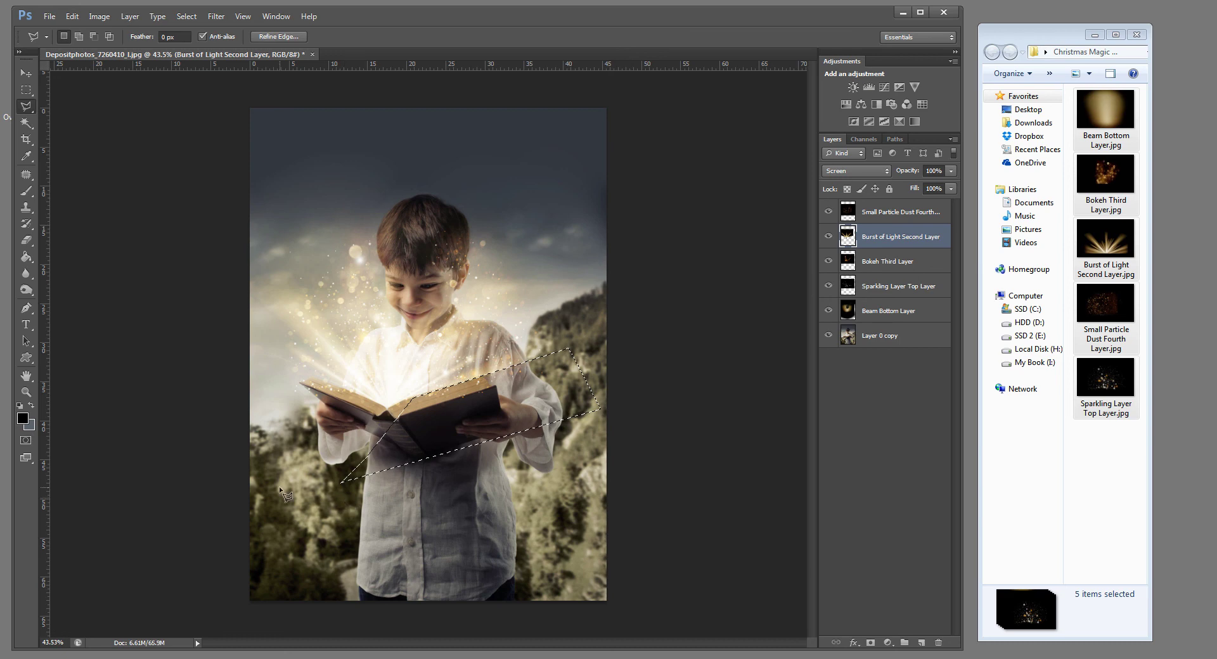
Step: Deselect the book, then set the Brush to size 90 with 50% opacity
key("ctrl+d")
key("e")
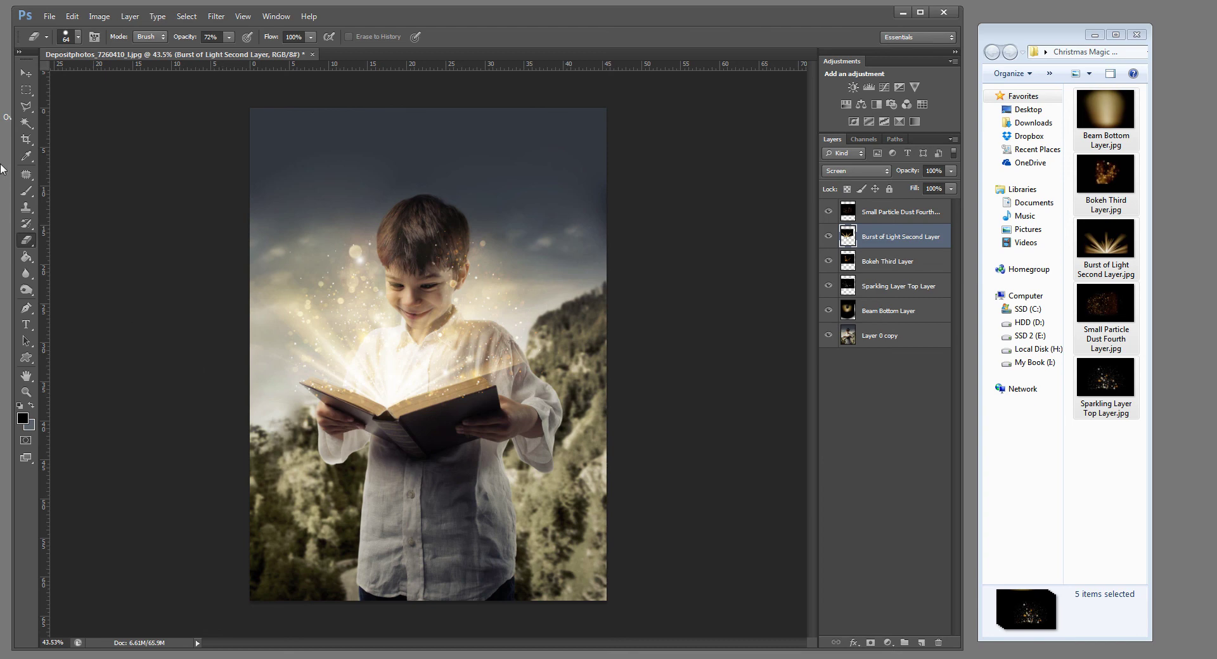
left_click(26, 191)
key("bracketleft")
key("bracketleft")
key("bracketleft")
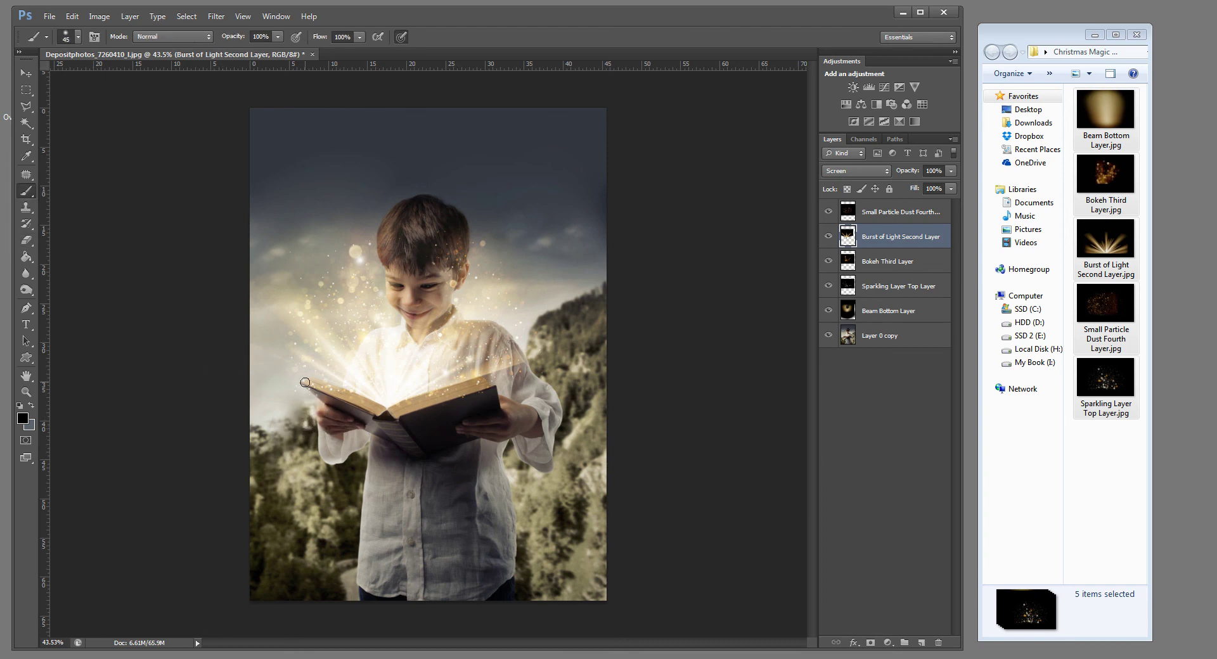
left_click(269, 37)
type("50")
key("Return")
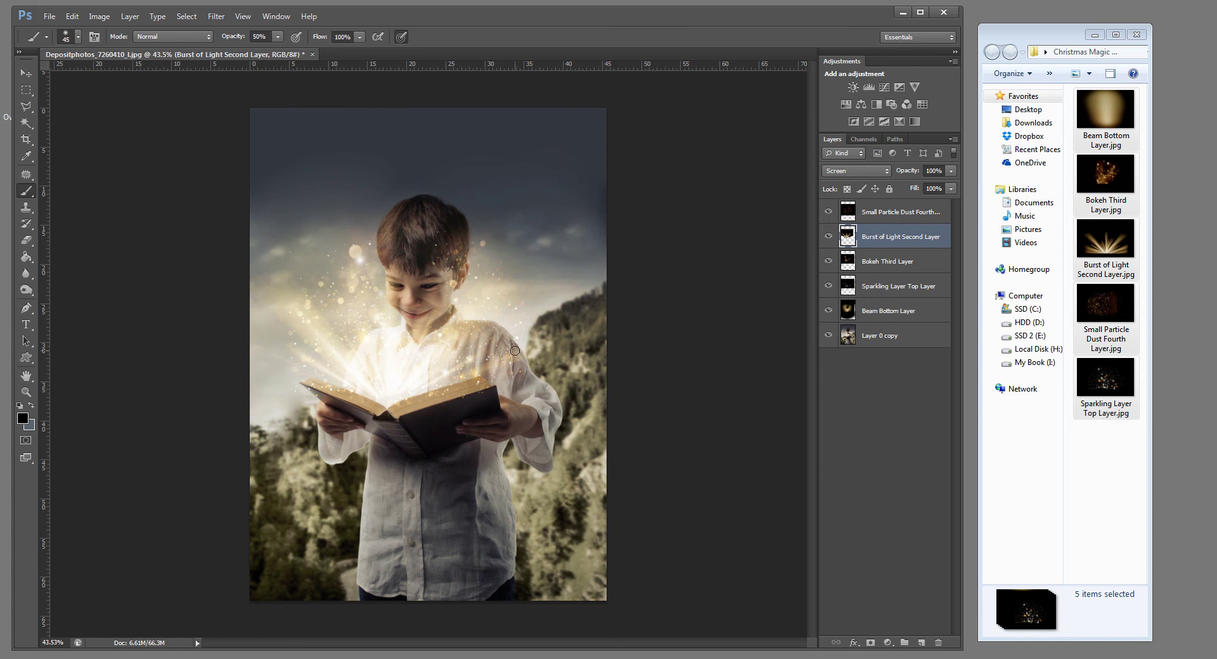
Step: Duplicate Small Particle Dust Fourth Layer, shift the copy up-left, and set brush opacity to 100%
left_click(888, 216)
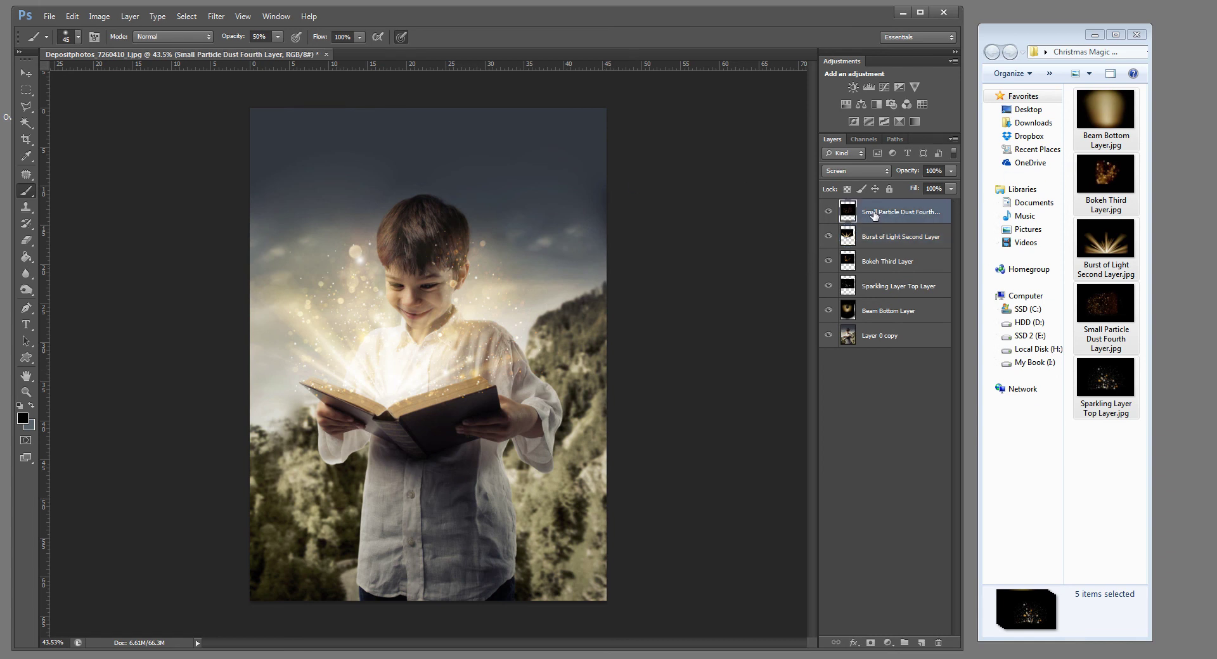
left_click_drag(873, 215, 921, 642)
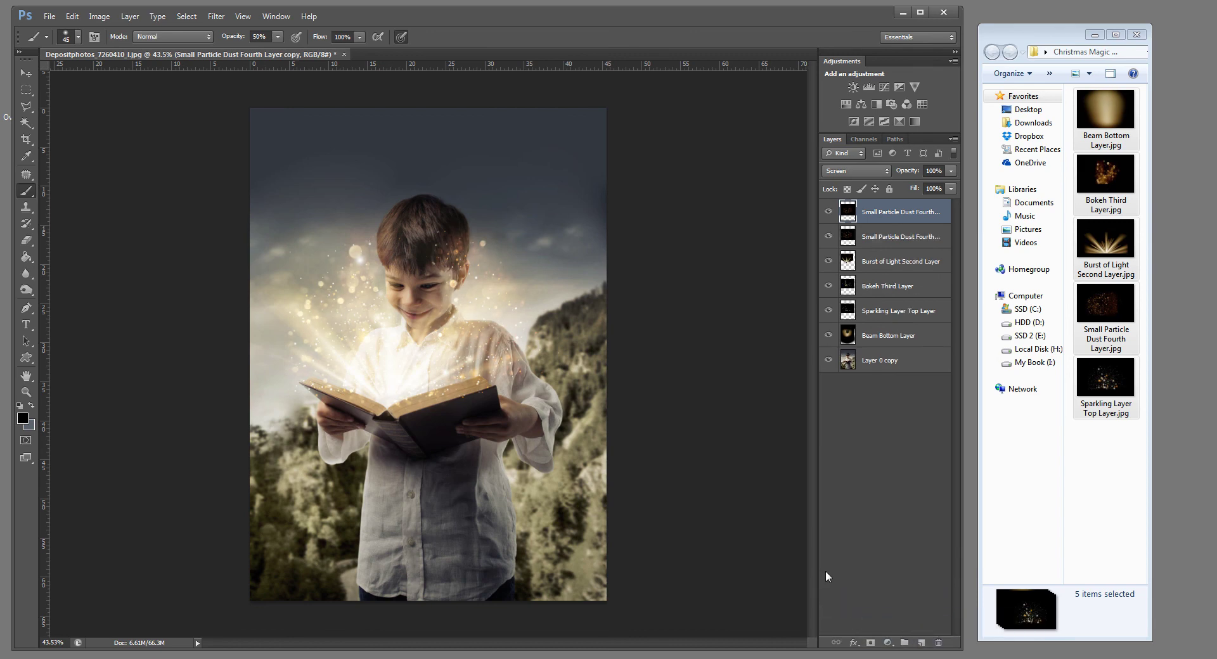
left_click(27, 76)
left_click_drag(483, 374, 334, 318)
mouse_move(505, 242)
left_mouse_down()
mouse_move(530, 253)
mouse_move(497, 247)
left_mouse_up()
left_click(26, 190)
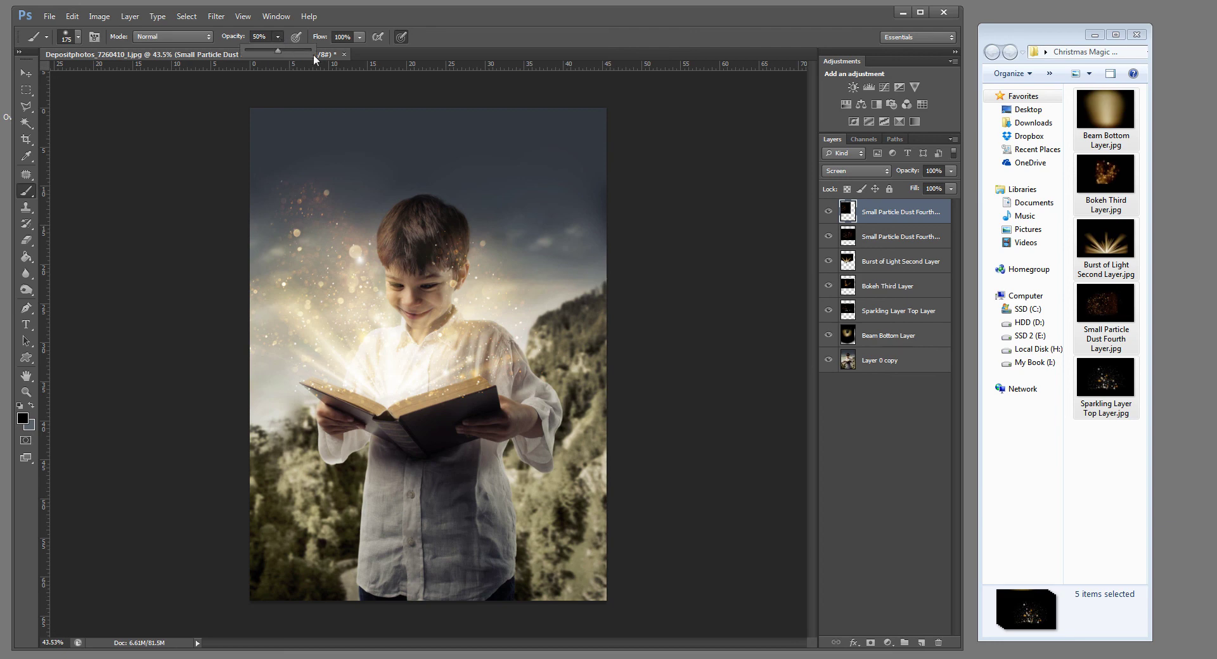
key("0")
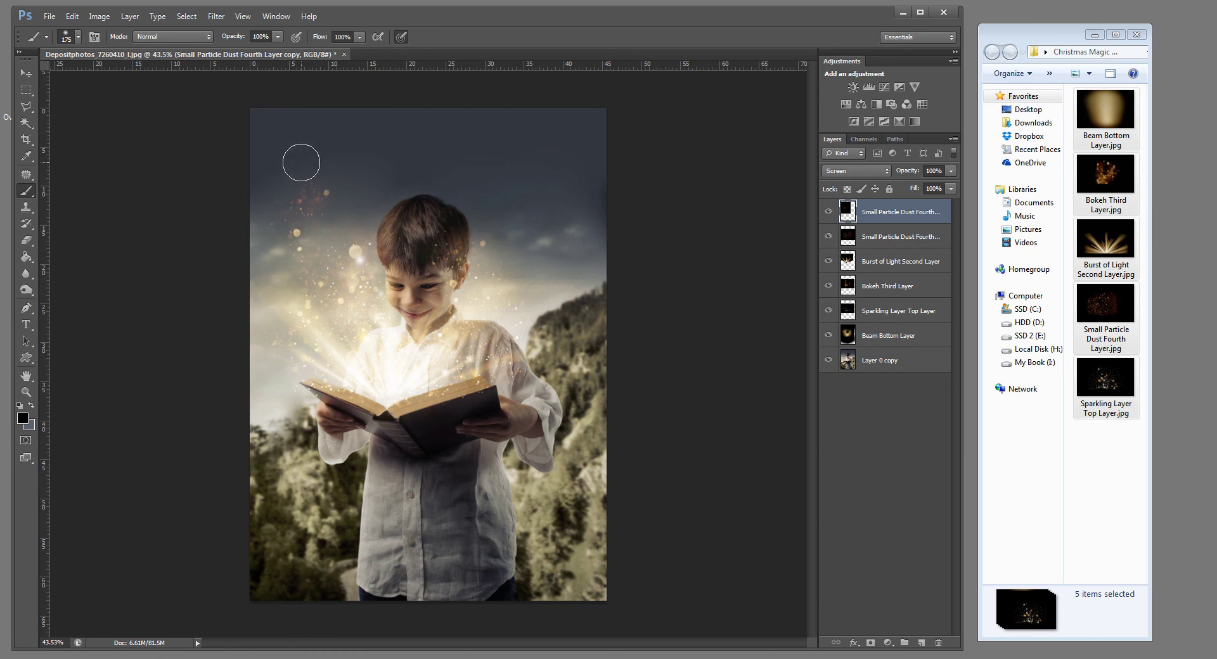
Step: Duplicate Sparkling Layer Top Layer, move the copy up-left, and rotate it about 44°
left_click(863, 312)
left_click_drag(858, 310, 921, 642)
left_click(26, 73)
mouse_move(418, 327)
left_mouse_down()
mouse_move(329, 223)
mouse_move(257, 237)
mouse_move(371, 237)
mouse_move(334, 228)
left_mouse_up()
key("ctrl+t")
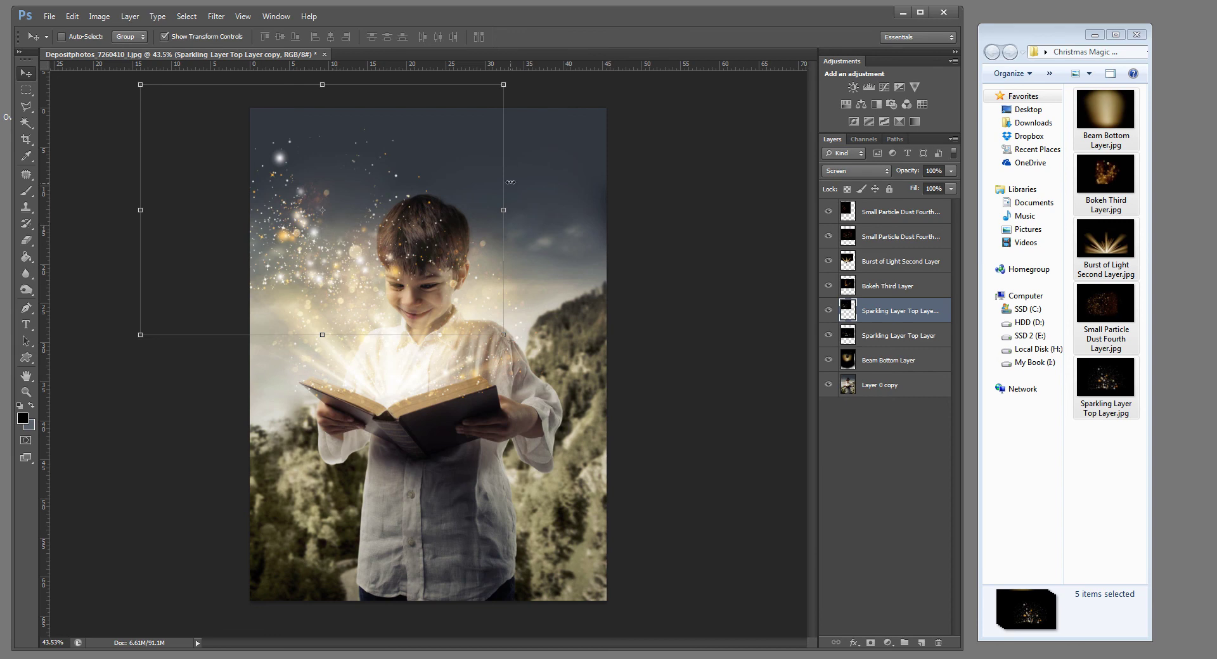
left_click_drag(517, 193, 507, 271)
left_click_drag(397, 238, 413, 258)
left_click_drag(573, 298, 533, 379)
left_click(650, 36)
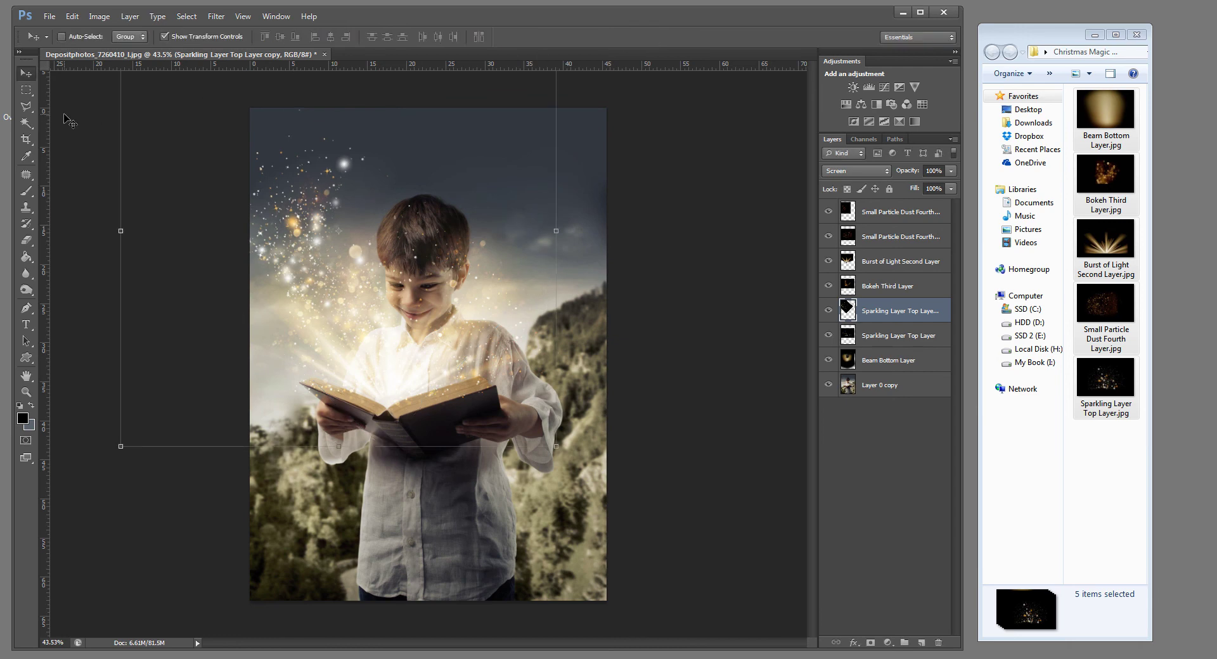
Step: Paint out the stray sparkle in the sky and duplicate the rotated sparkle copy again
left_click(26, 190)
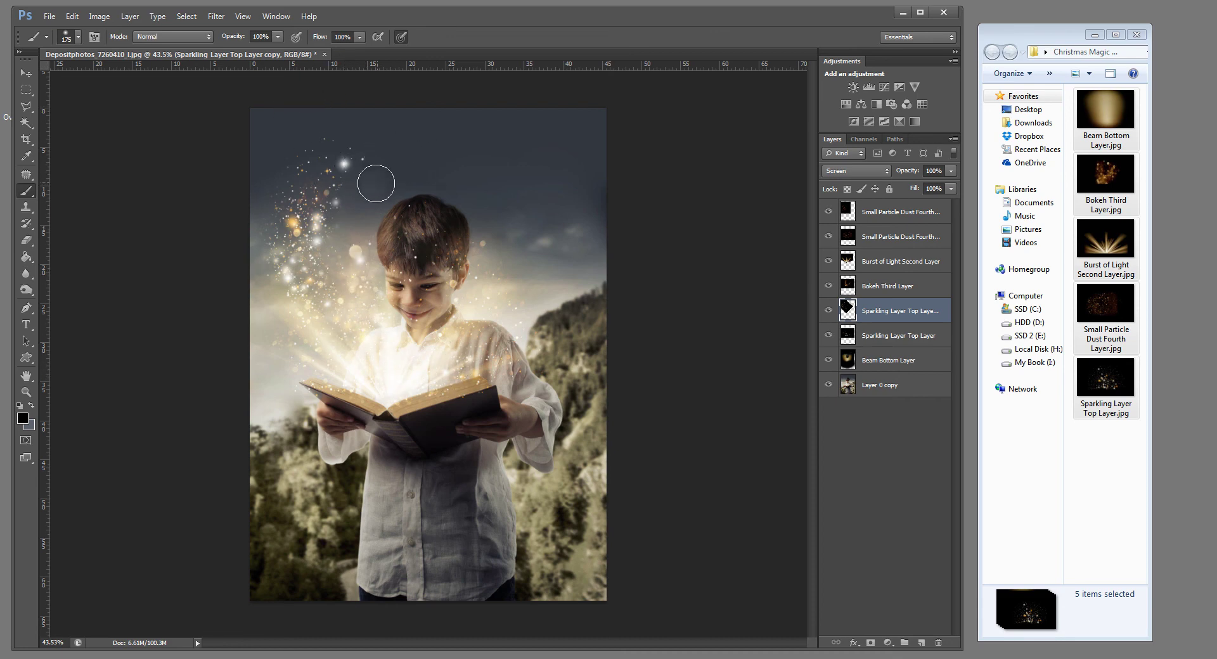
left_click_drag(353, 157, 342, 164)
left_click_drag(863, 309, 920, 643)
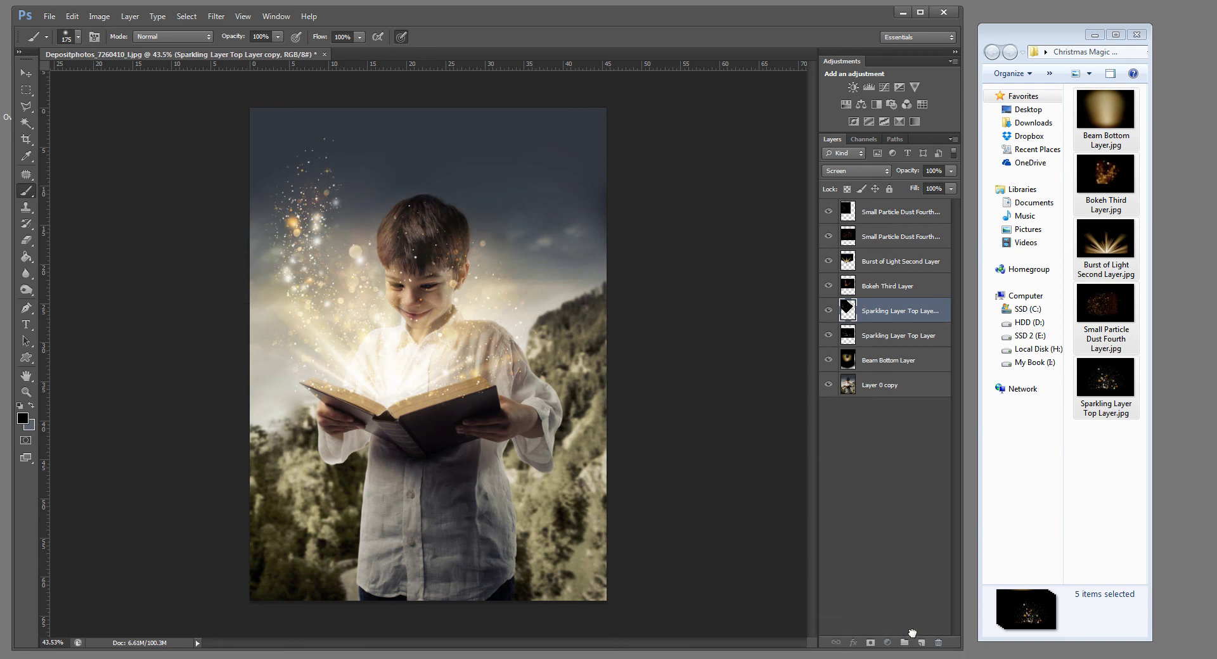
Step: Lift Sparkling Layer Top Layer copy 2 upward and rotate it to about 42°
left_click(26, 73)
left_click_drag(328, 258, 349, 176)
left_click_drag(588, 157, 618, 318)
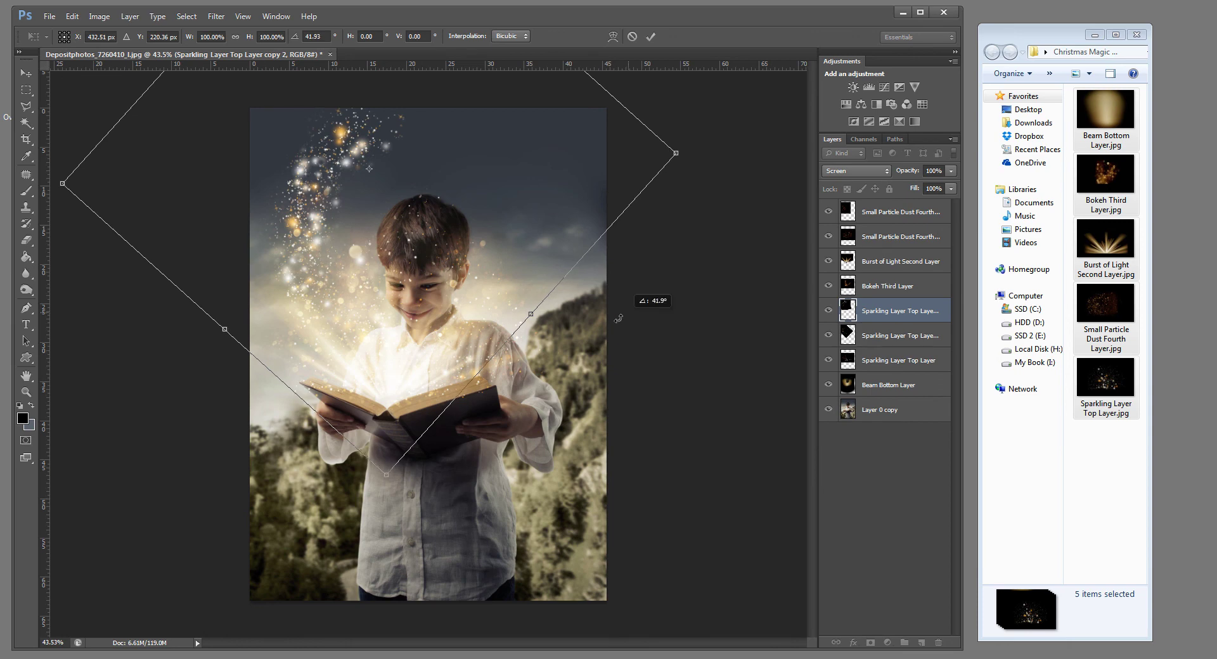
left_click(651, 36)
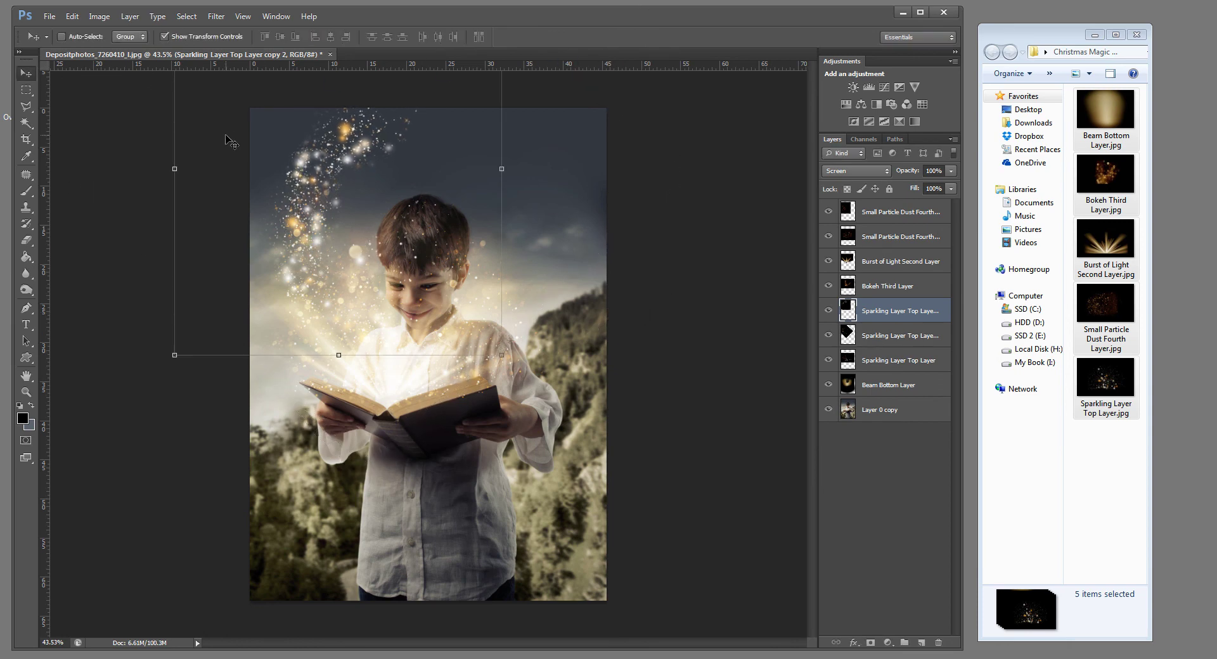
Step: Make the top Small Particle Dust copy visible again and select it
left_click(26, 191)
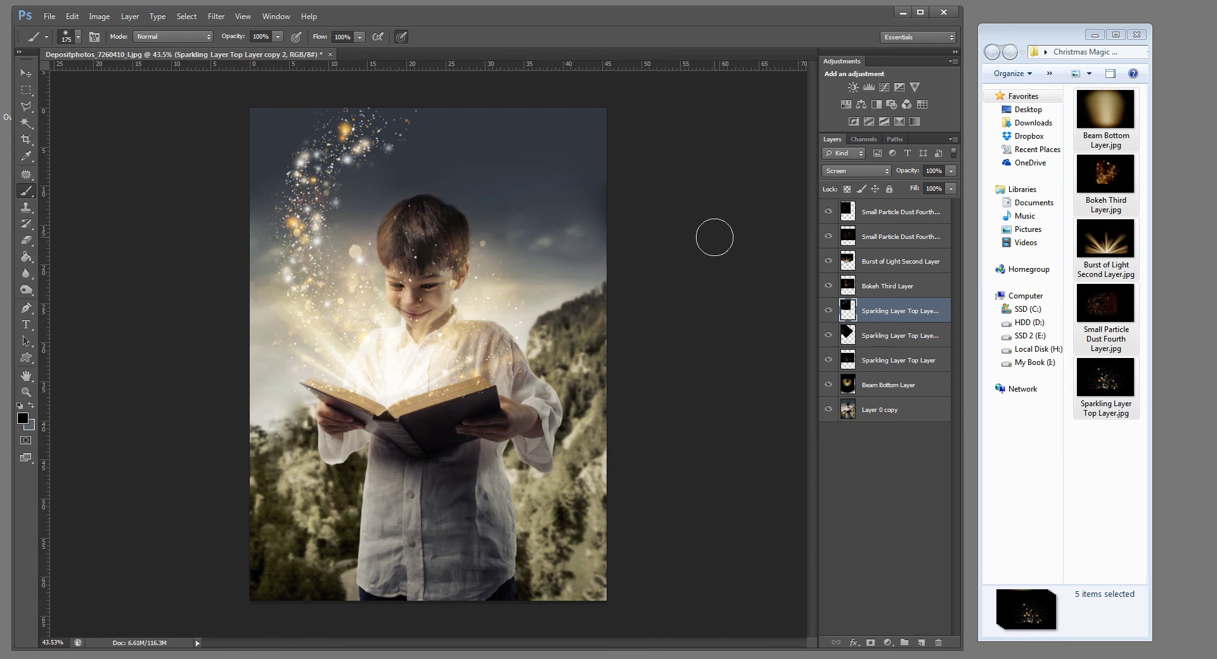
left_click(875, 241)
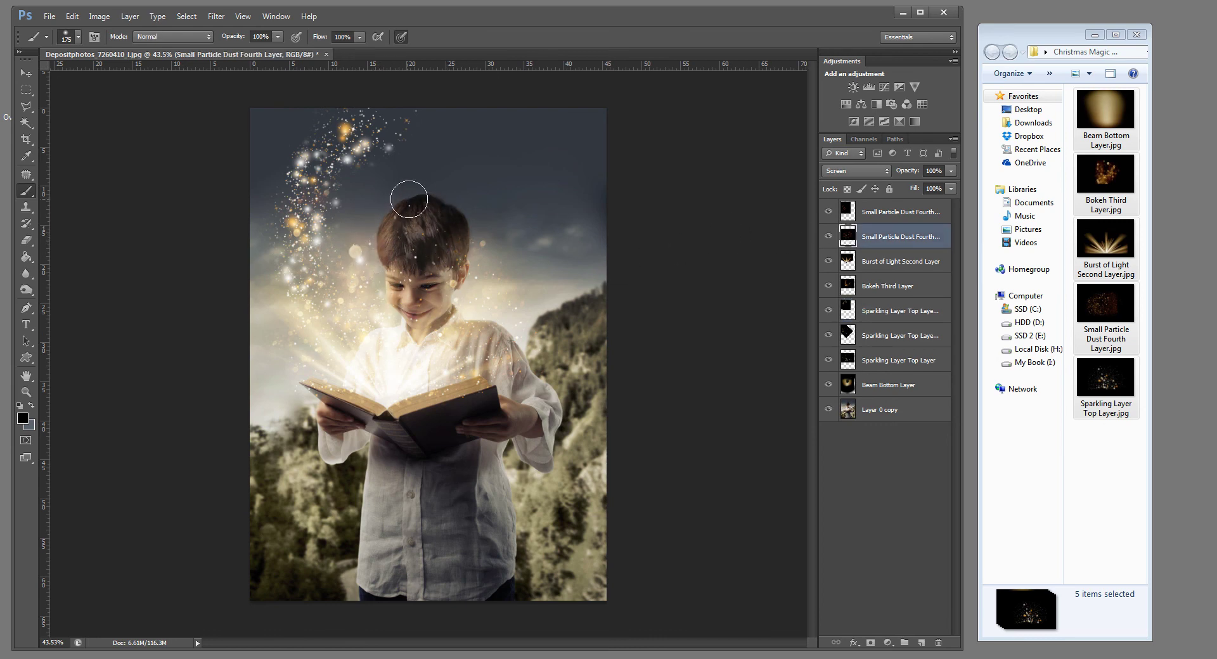
left_click(873, 310)
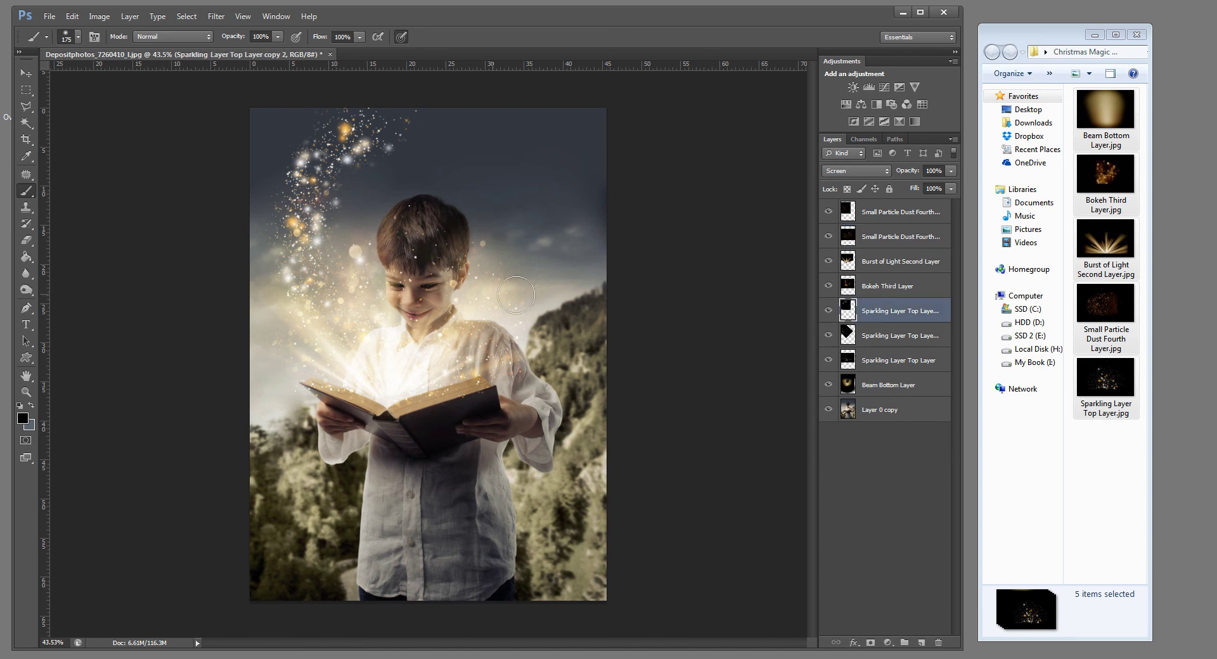
left_click(853, 336)
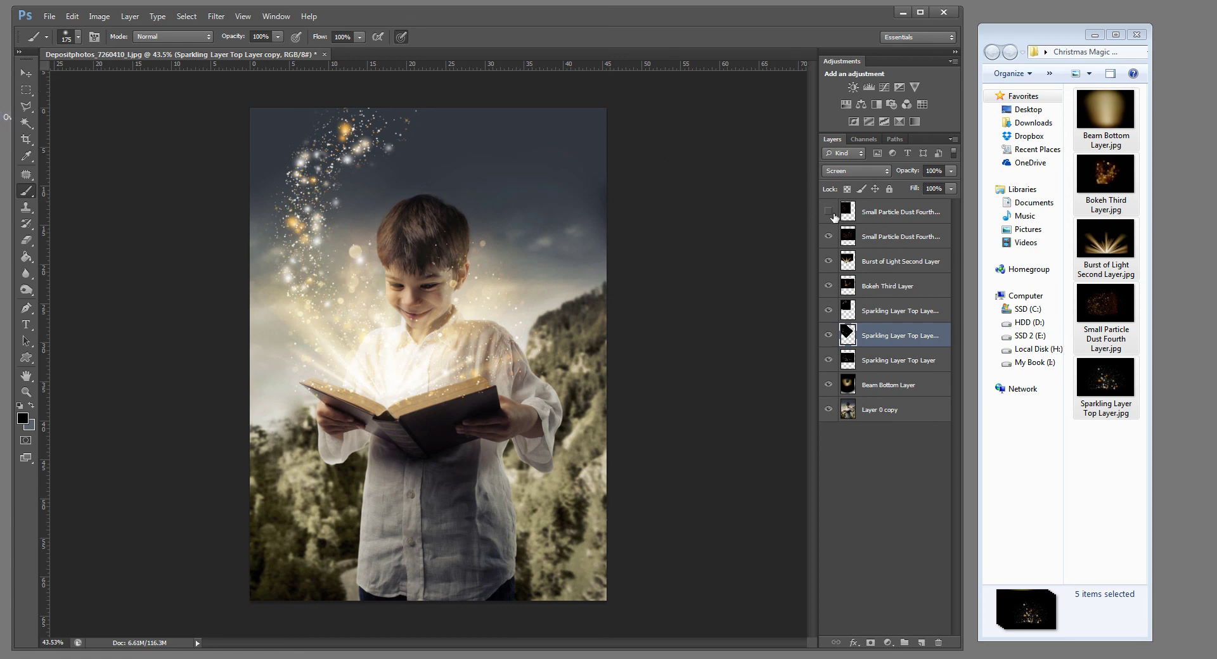
left_click(829, 212)
left_click(26, 73)
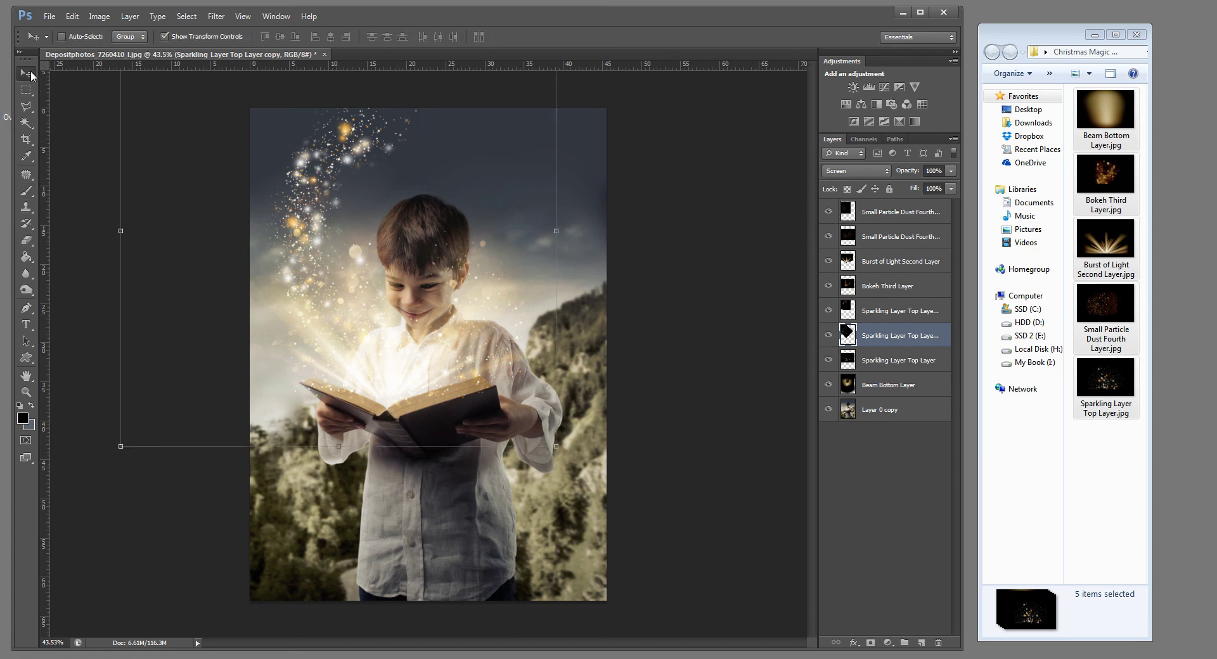
left_click(347, 135)
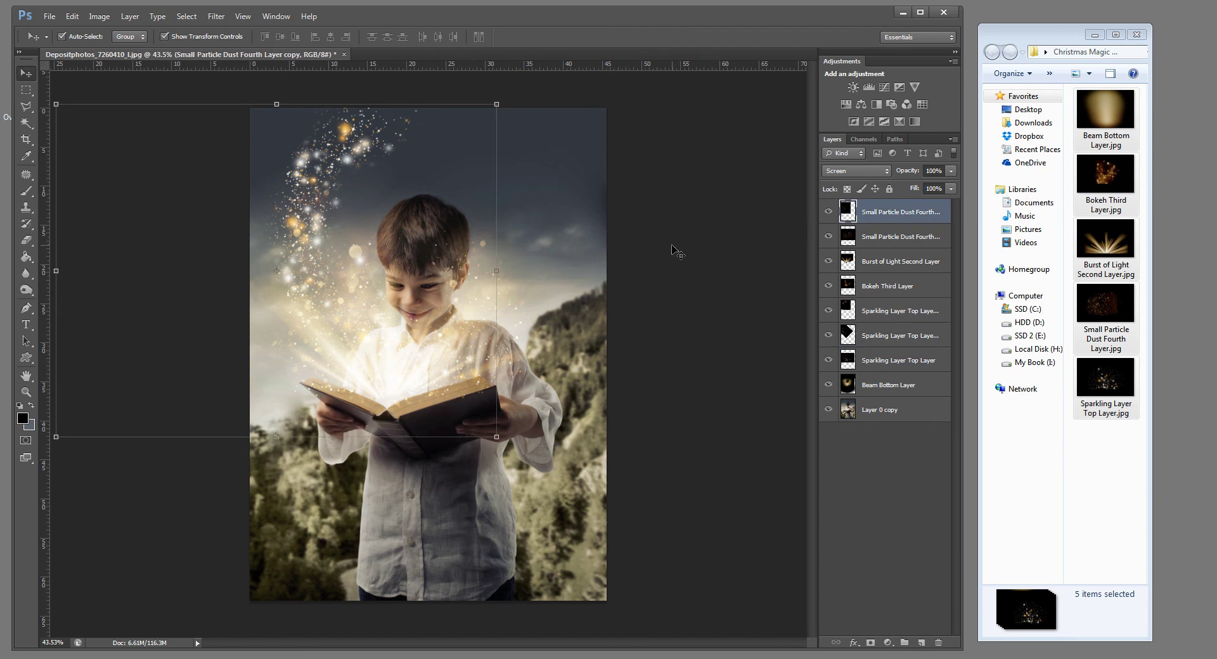
Step: Warp the dust copy, bending its right side downward
left_click(71, 16)
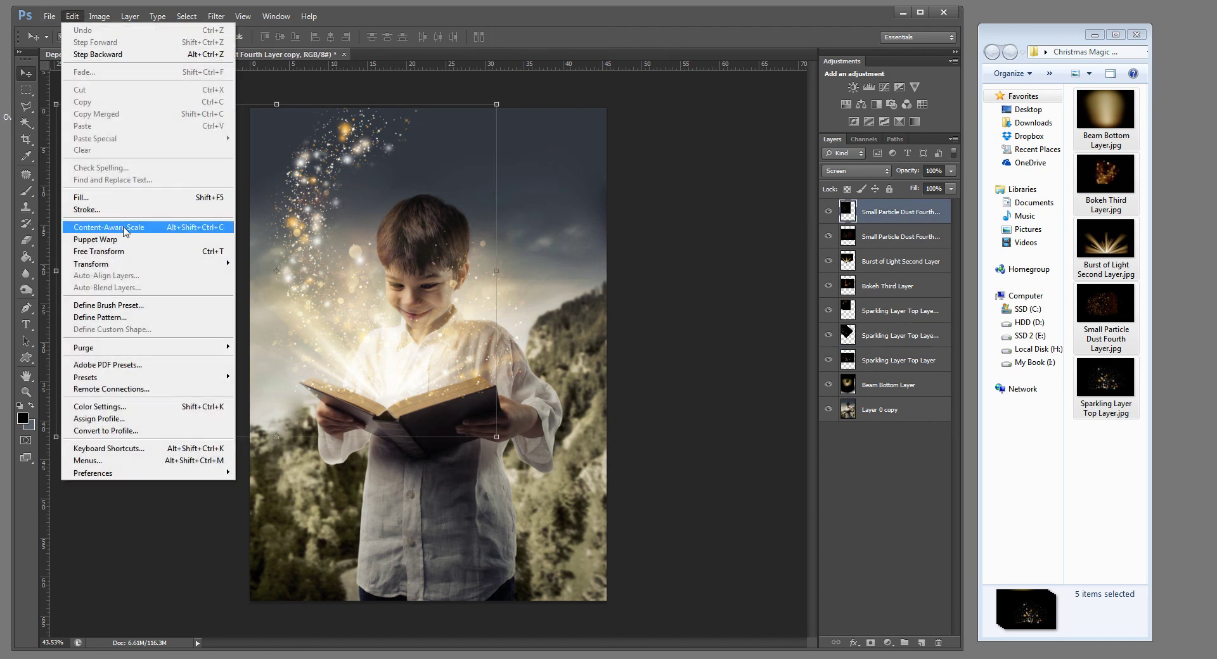
left_click(254, 341)
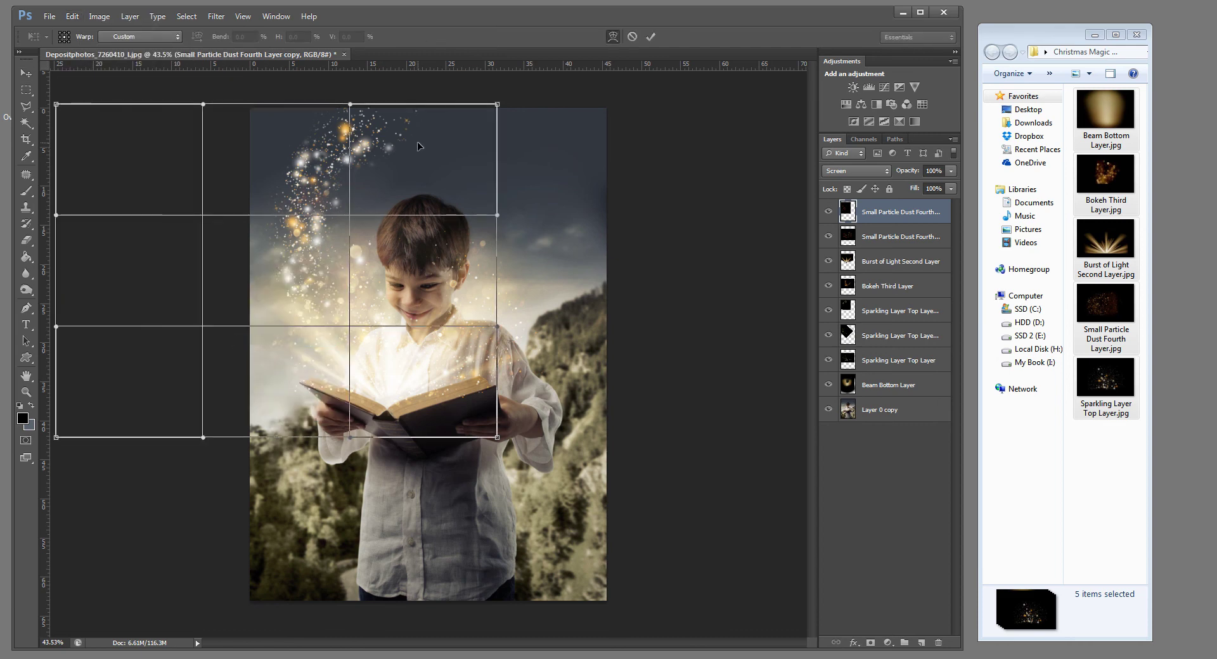
left_click_drag(497, 216, 380, 239)
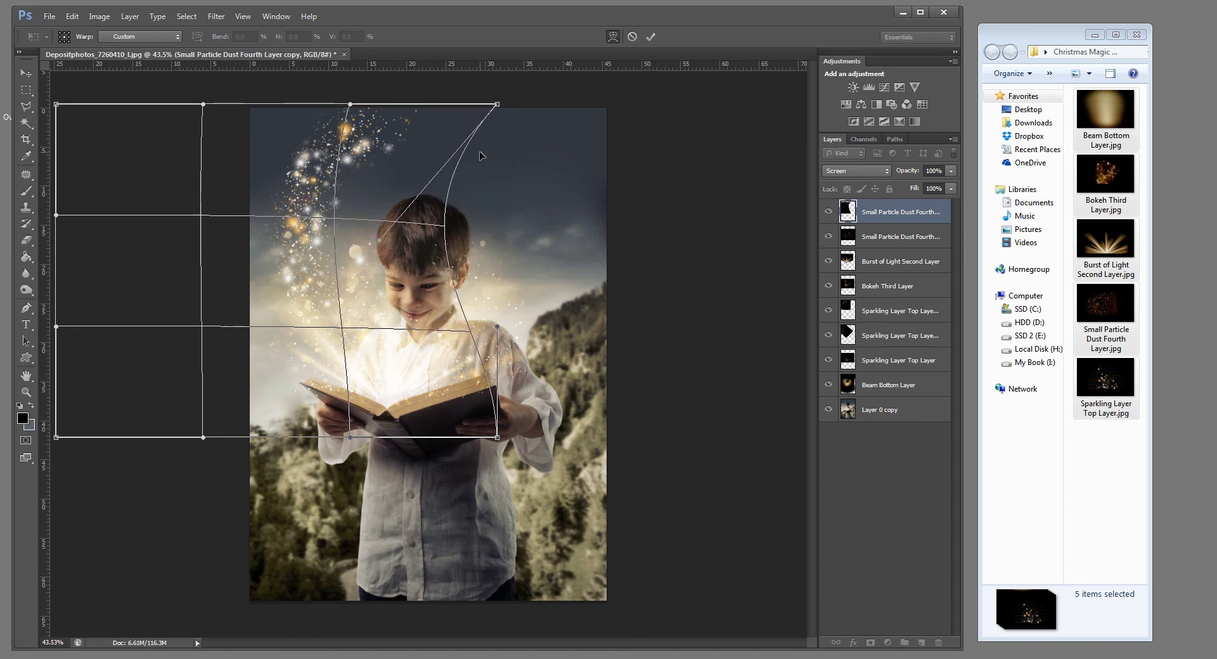
left_click(652, 37)
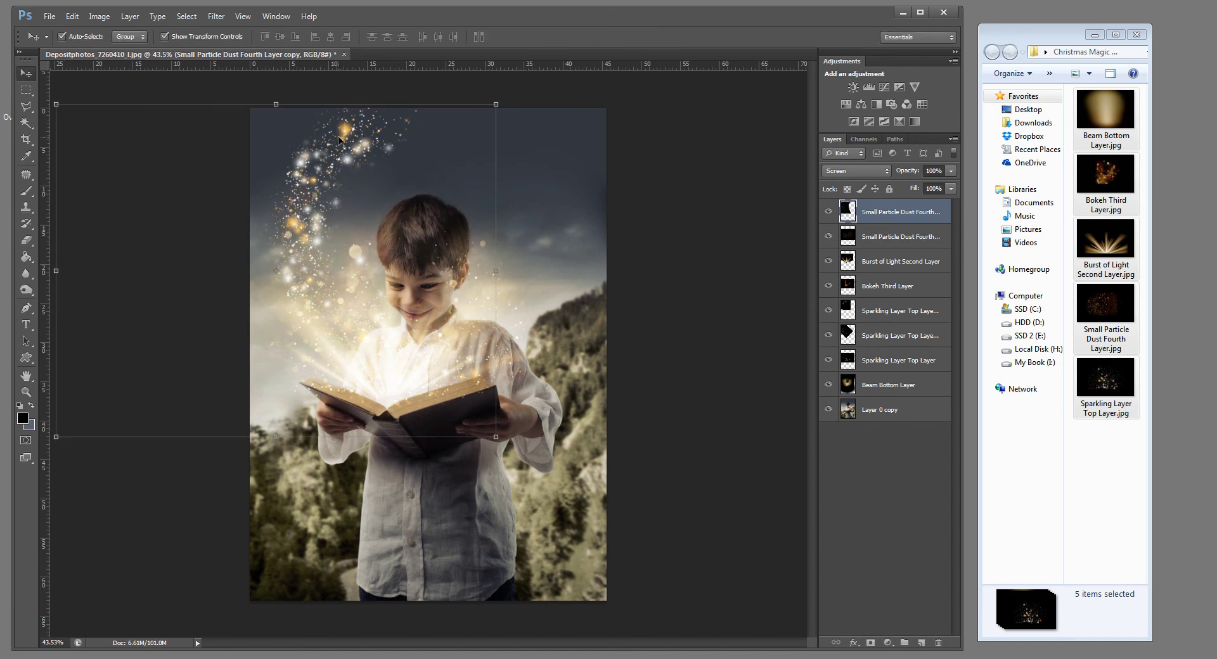
Step: Warp Sparkling Layer Top Layer copy 2 so the trail curls up and sweeps right across the sky
left_click(829, 310)
left_click(828, 311)
left_click(852, 317)
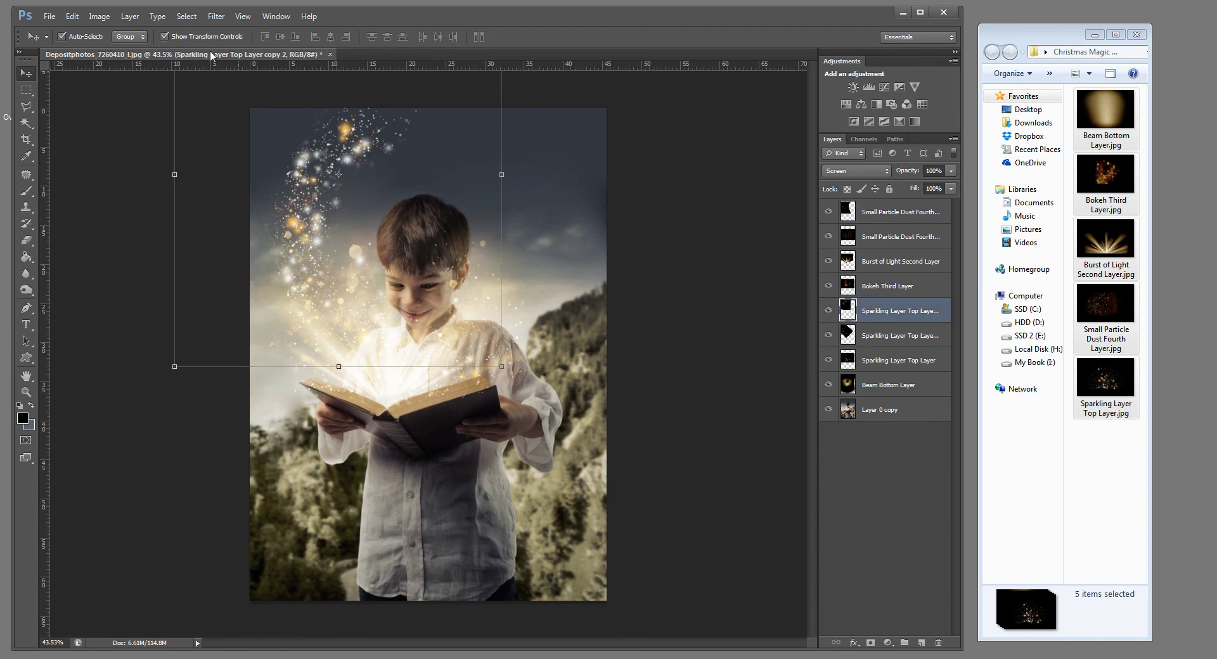
left_click(72, 16)
mouse_move(215, 264)
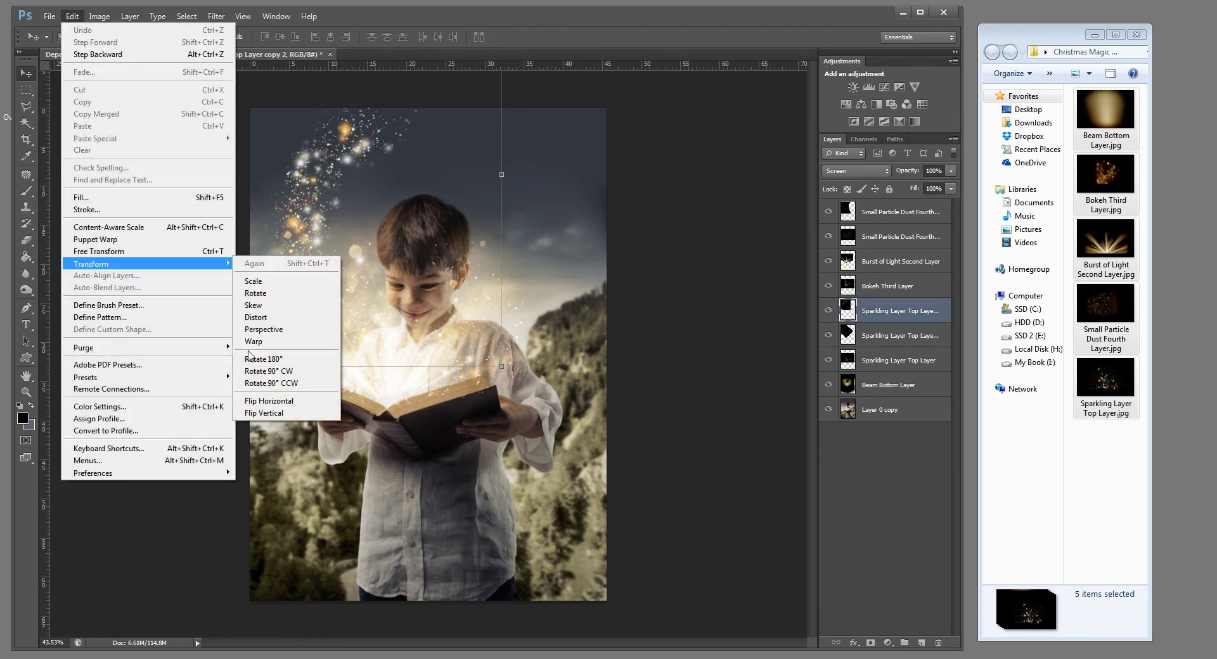
left_click(253, 340)
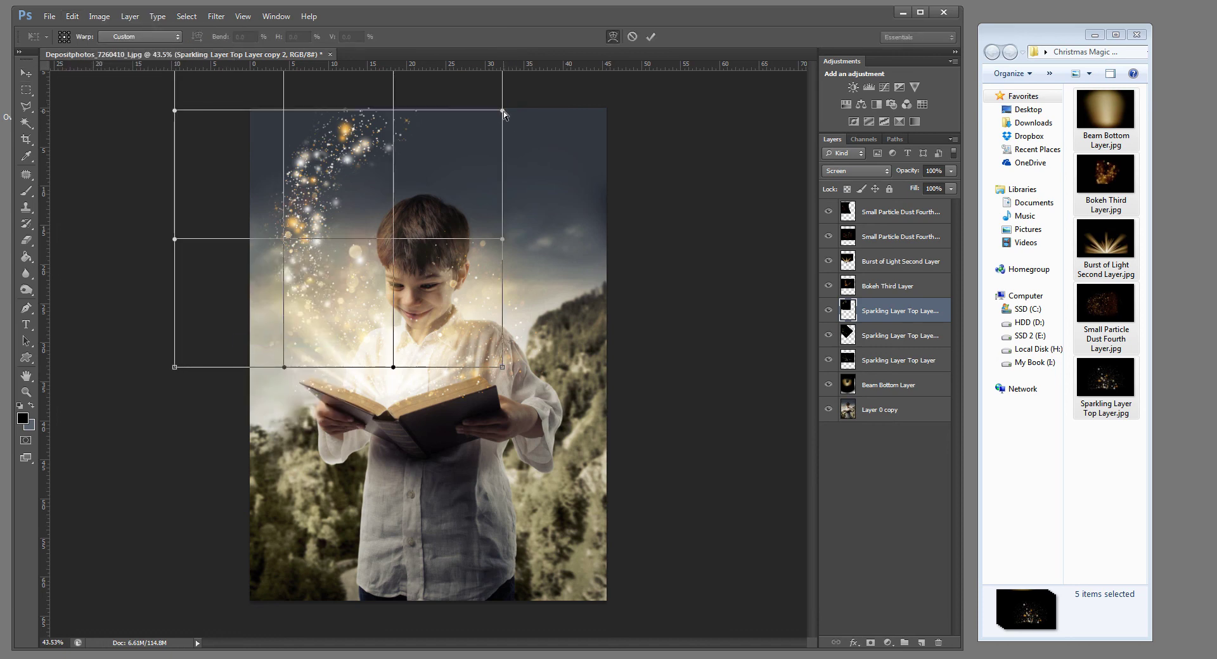
left_click_drag(504, 114, 813, 199)
left_click_drag(503, 165, 523, 163)
left_click_drag(293, 114, 338, 216)
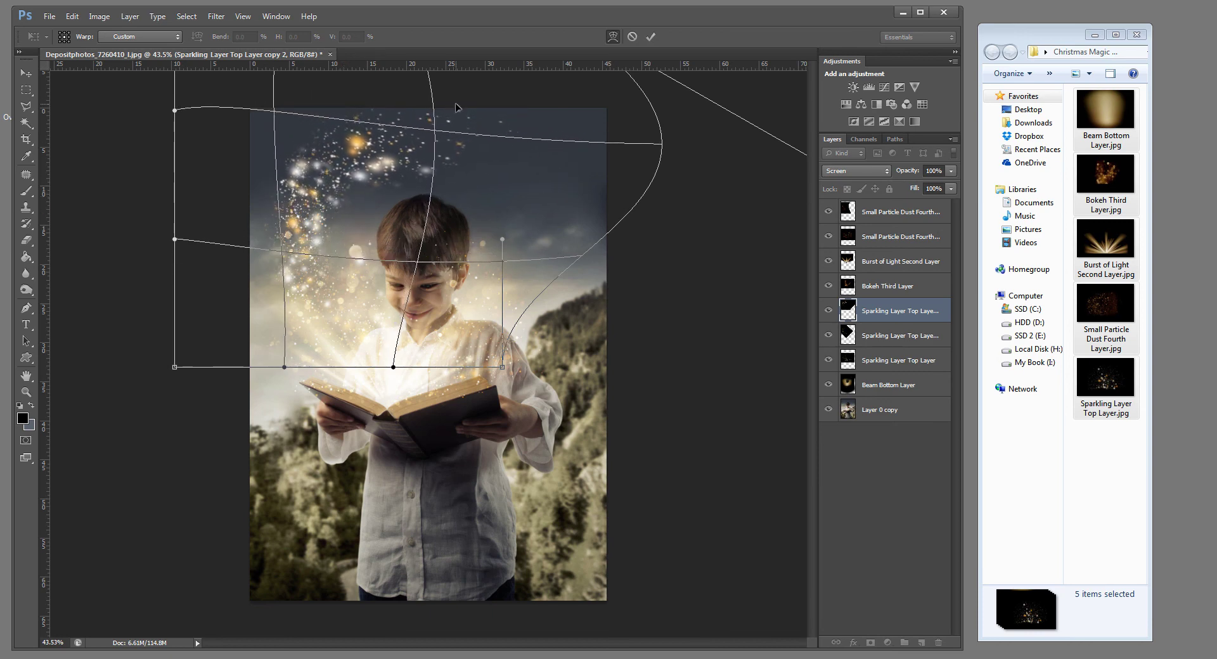
left_click_drag(585, 150, 574, 116)
left_click_drag(281, 105, 282, 112)
left_click_drag(315, 279, 320, 316)
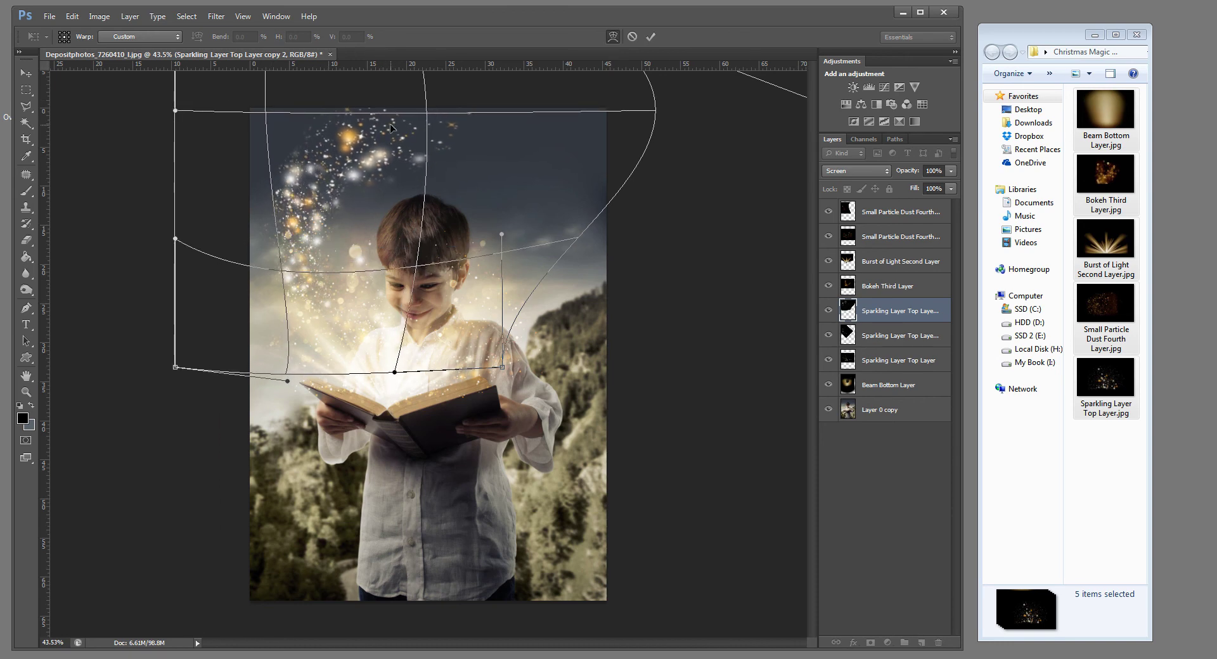
left_click(647, 35)
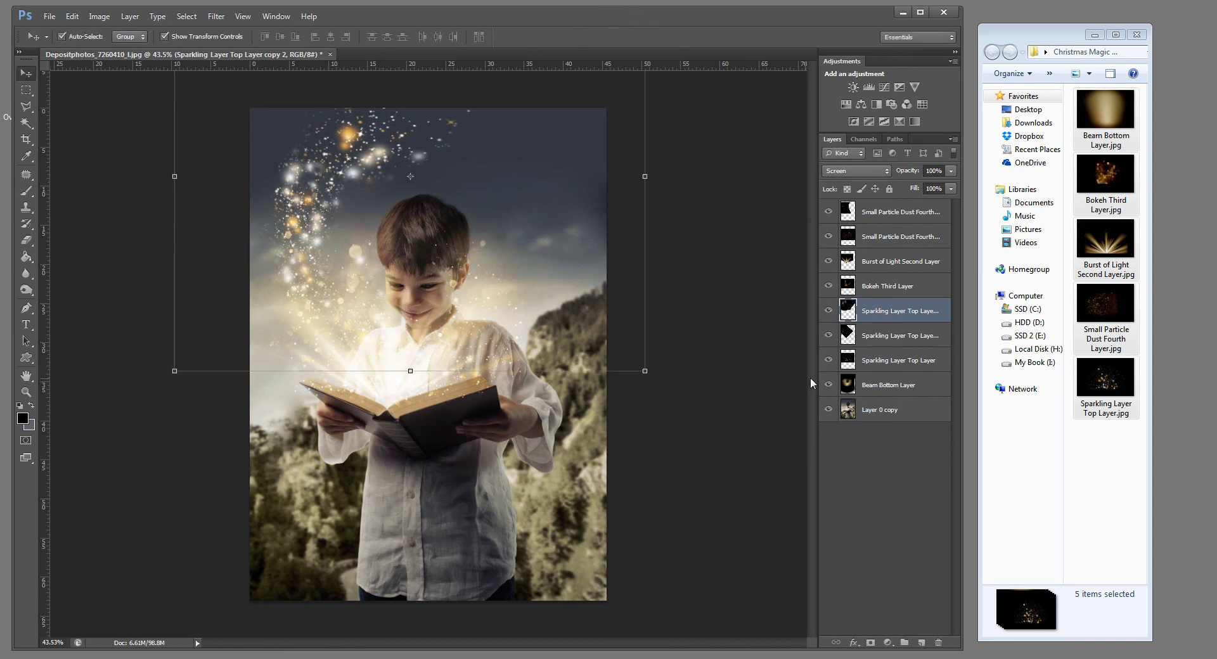
Step: Set the warped sparkle copy to 69% opacity and zoom out to view the whole image
left_click(950, 171)
left_click_drag(944, 183, 930, 183)
left_click(26, 392)
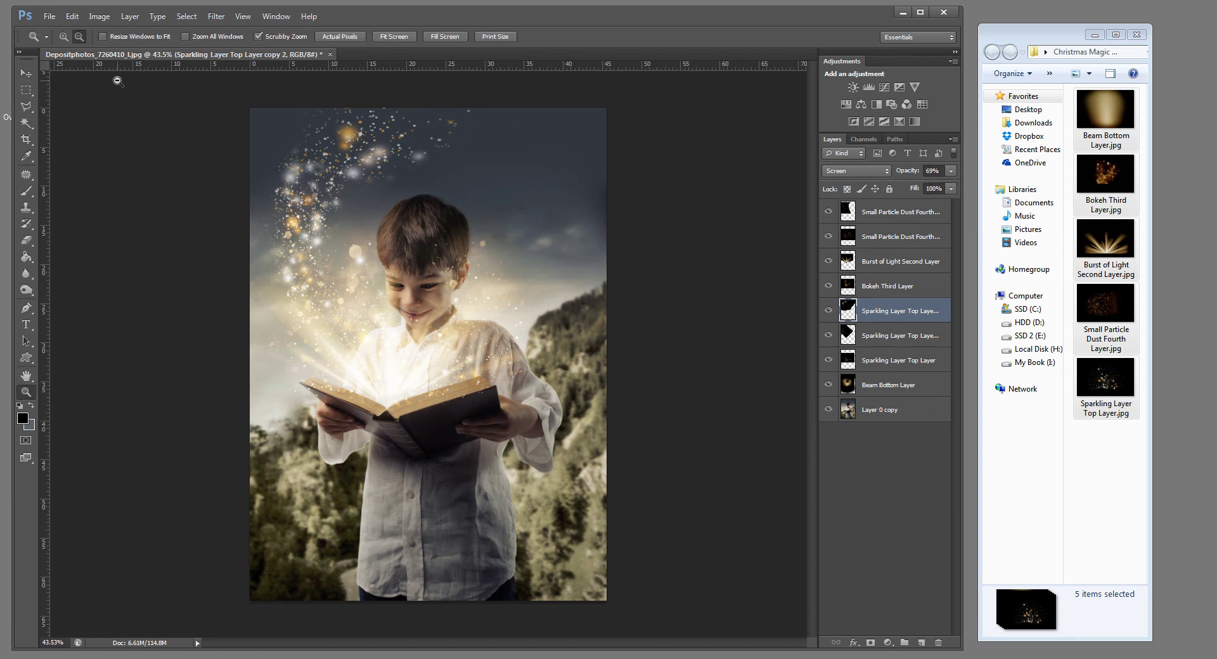
left_click(225, 186)
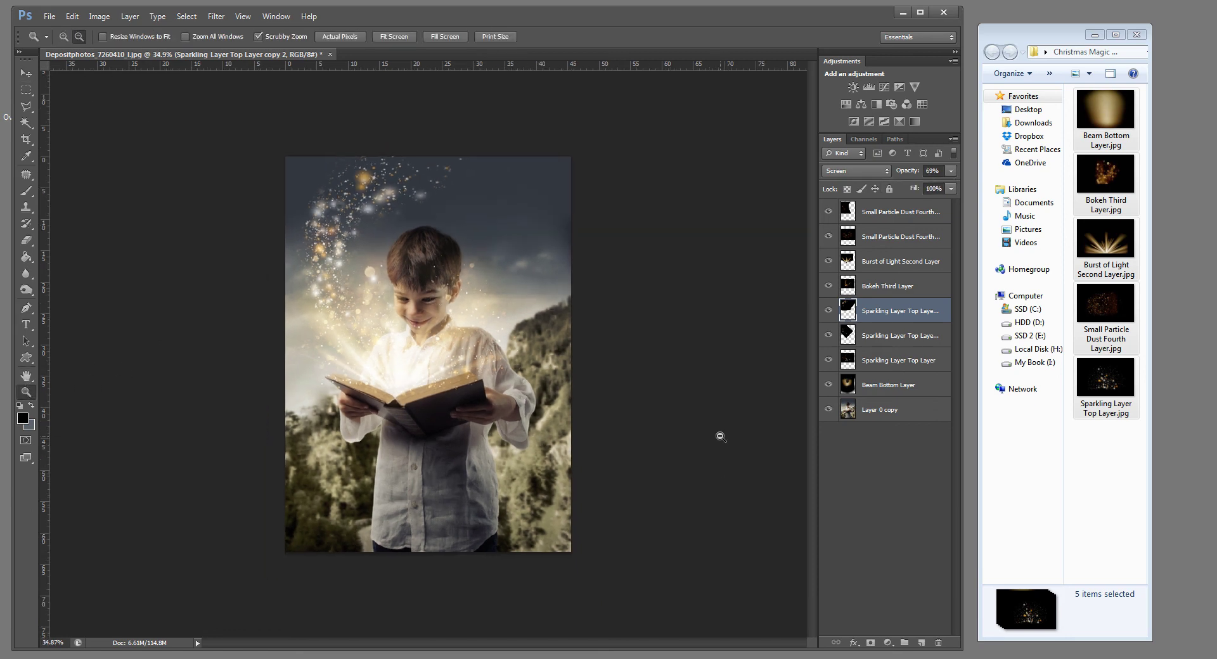